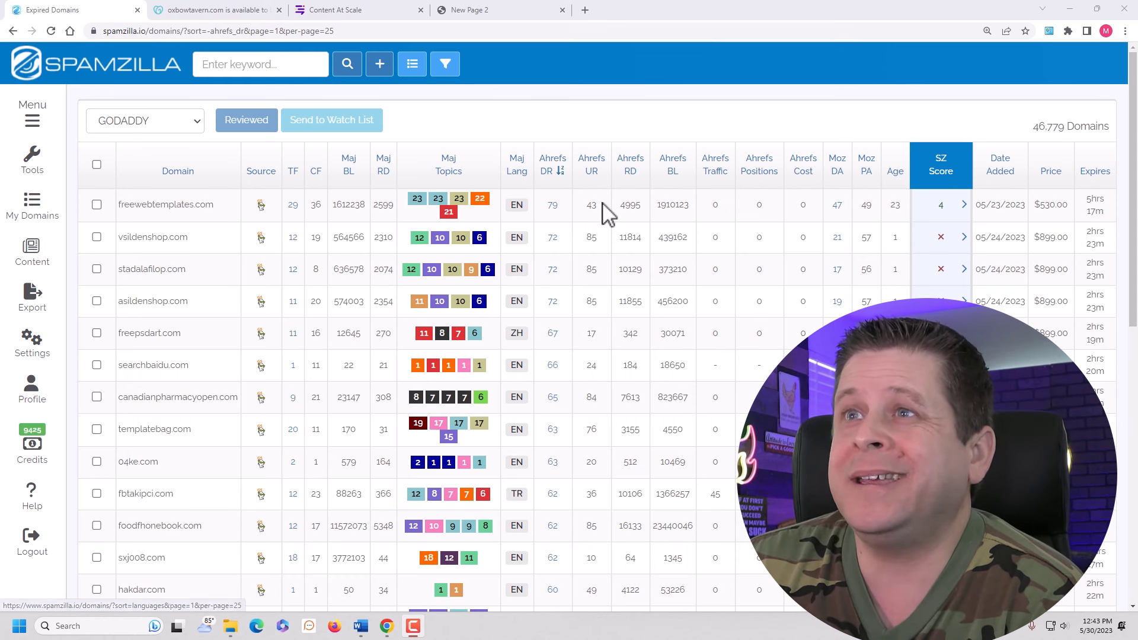
- Sort the expired domains by Ahrefs Positions in descending order, putting oxbowtavern.com first
click(765, 185)
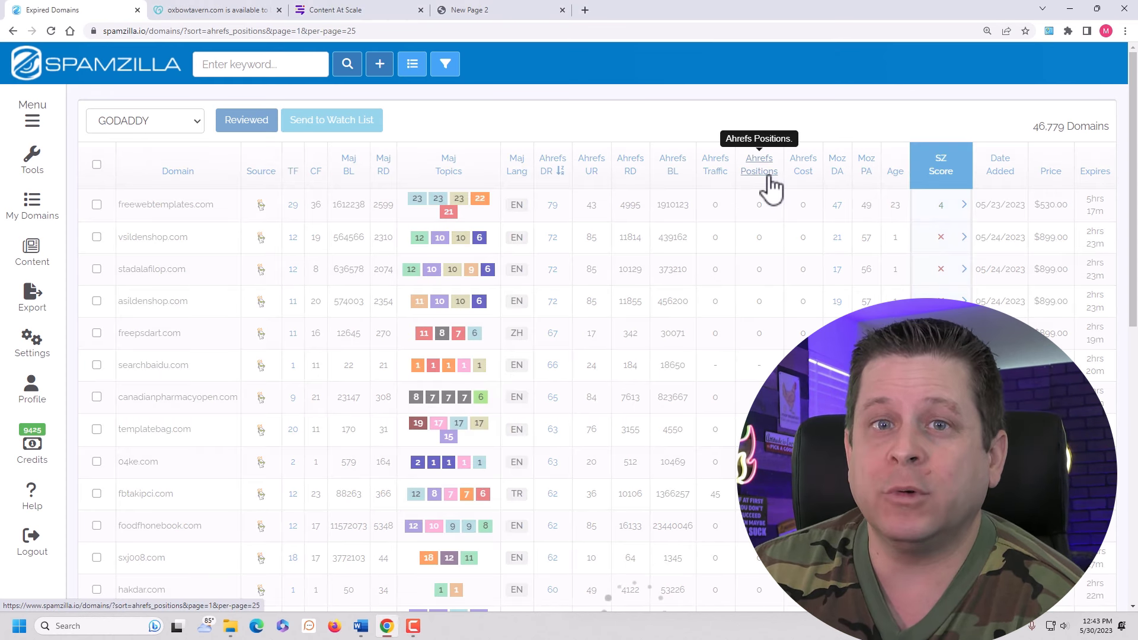
click(772, 187)
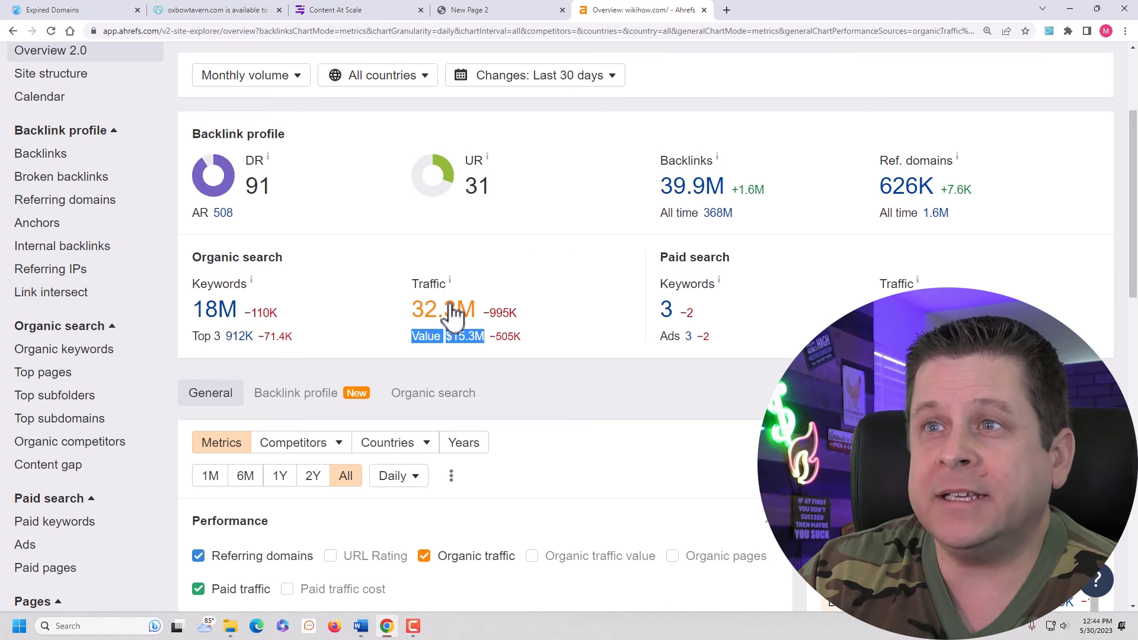
- Open wikihow.com's organic keywords and search Google for 'visa gift card activation'
click(452, 309)
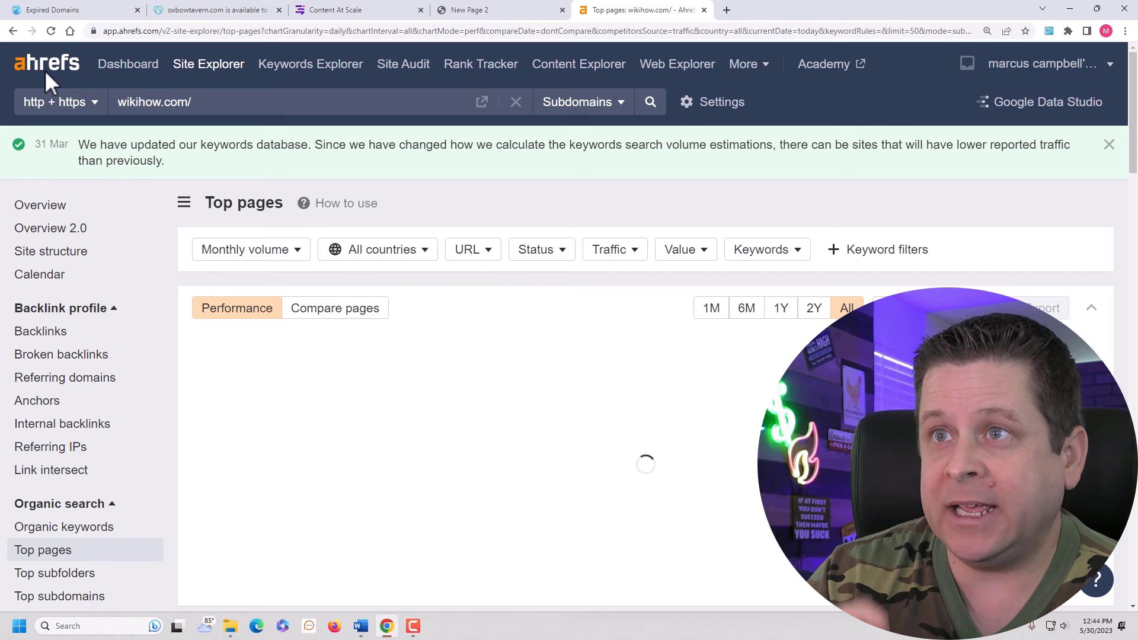
click(20, 33)
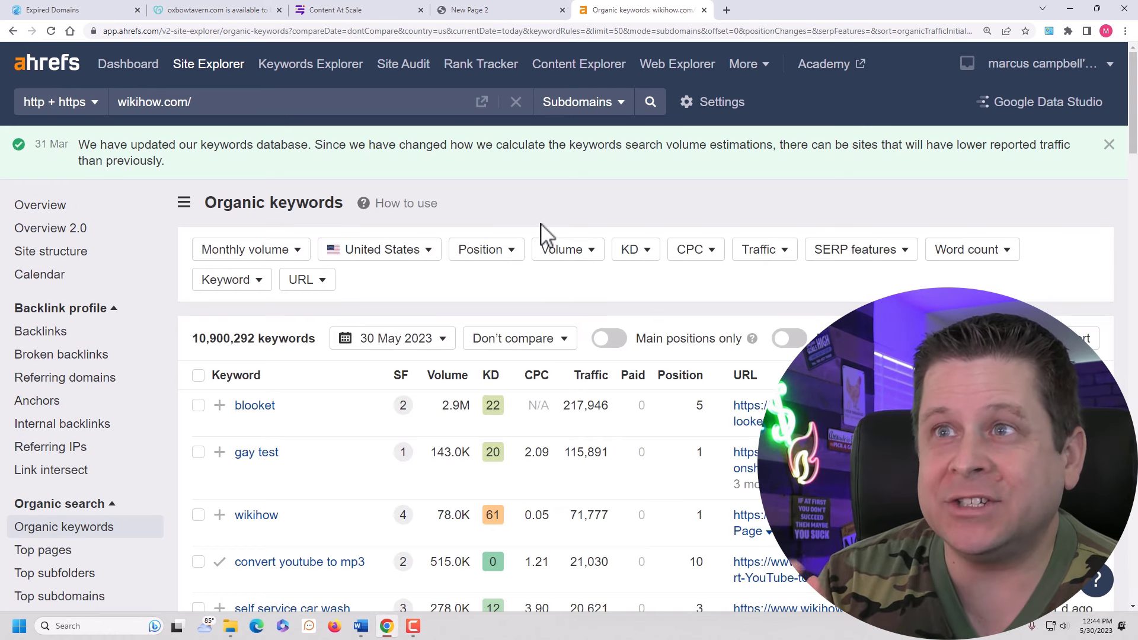
scroll(543, 233, down, 20)
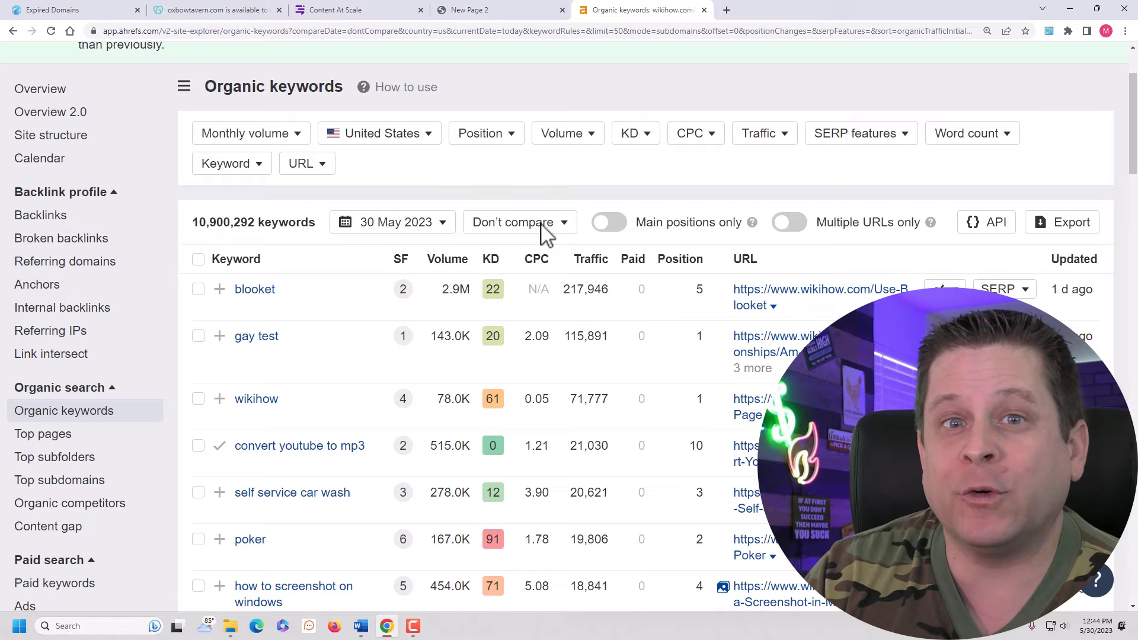
scroll(541, 236, down, 4)
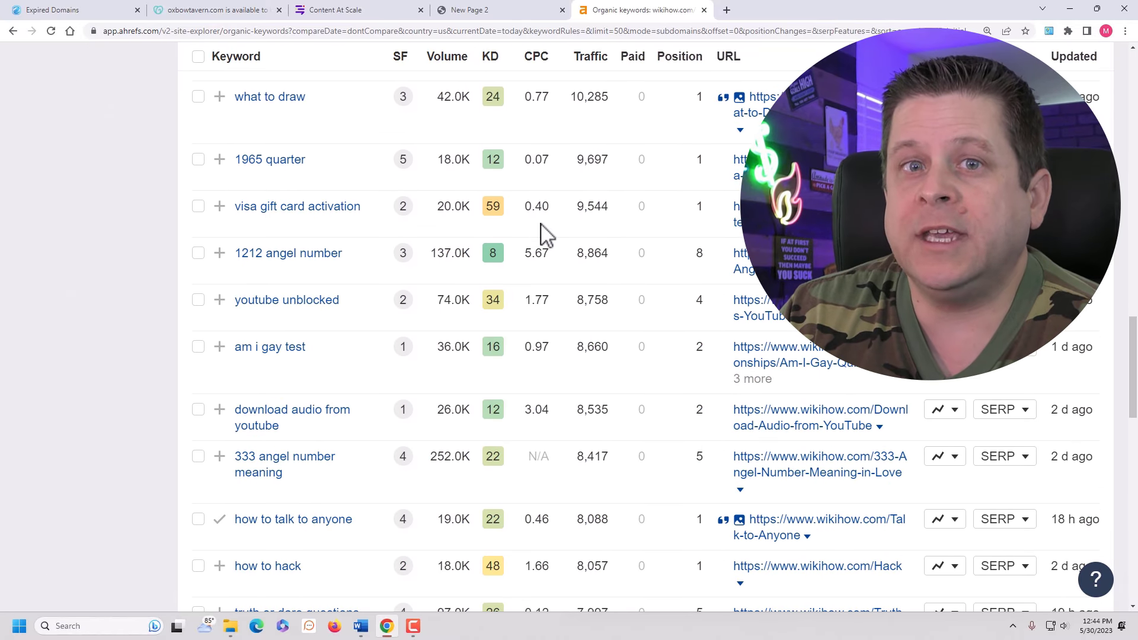
drag(363, 206, 234, 206)
right_click(336, 213)
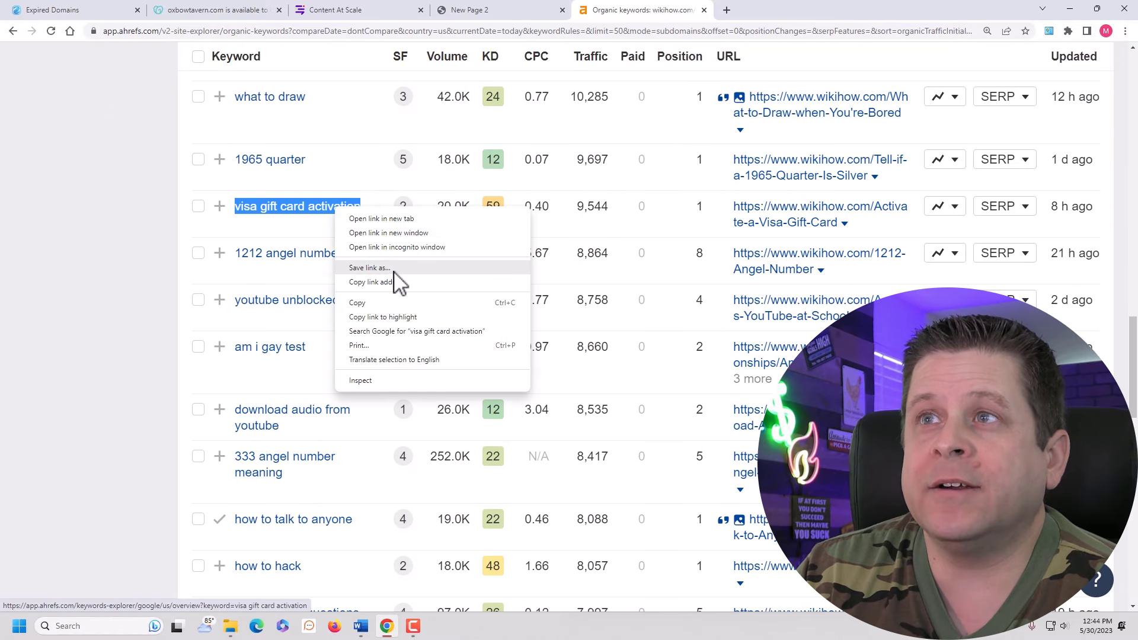
click(440, 335)
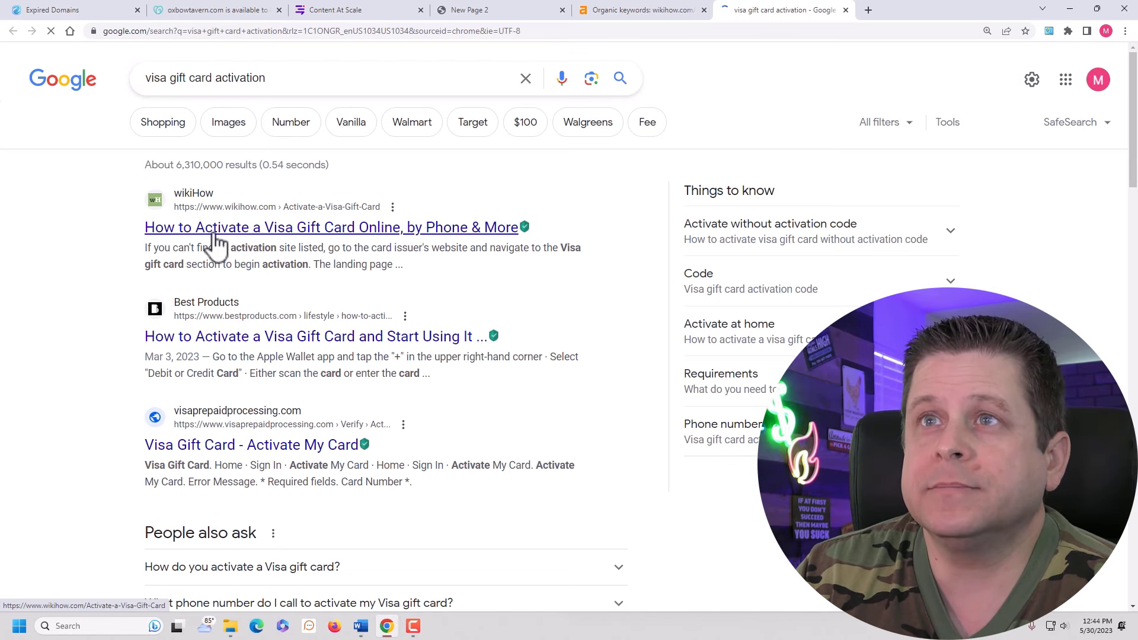
- Back in the wikihow.com keyword table, highlight the 0.40 CPC and 9,544 traffic figures
click(639, 11)
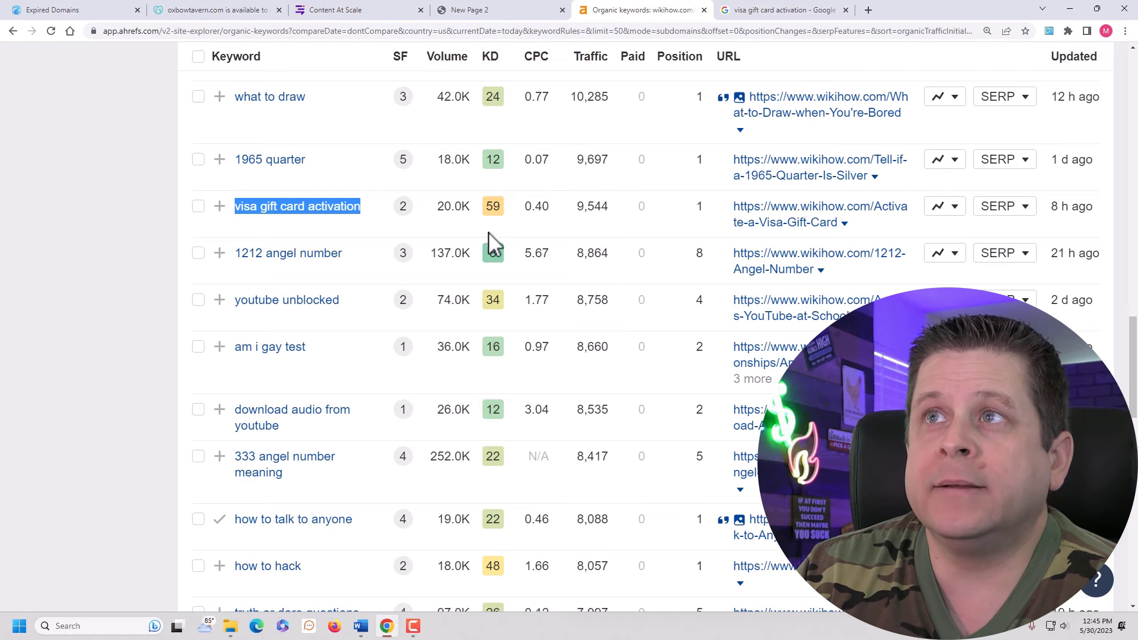
click(553, 209)
drag(552, 208, 532, 211)
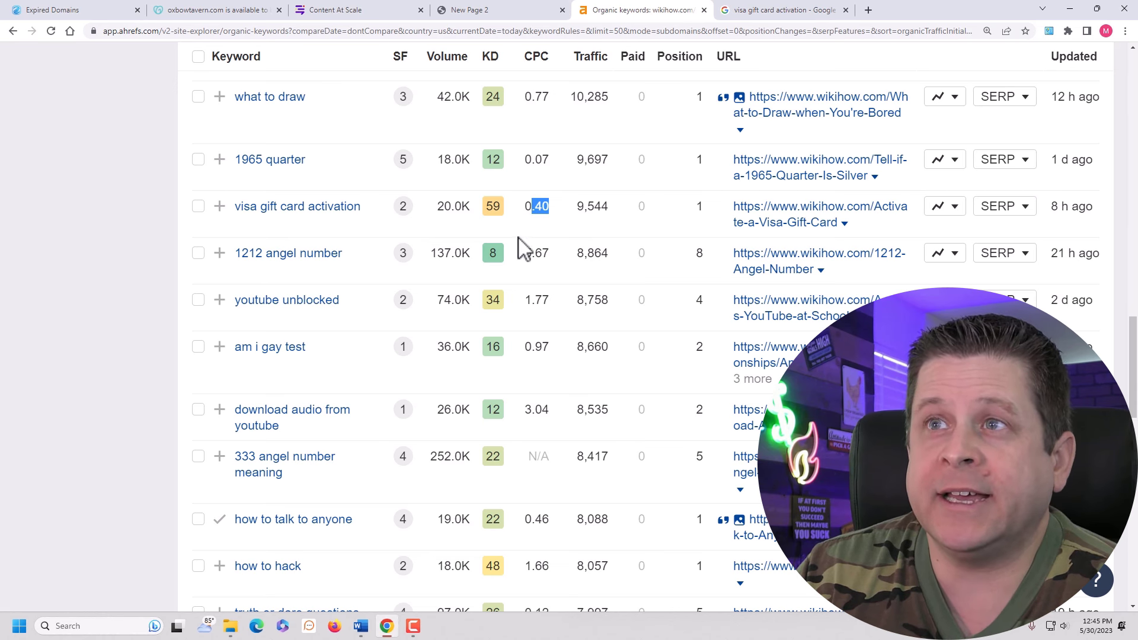
drag(574, 208, 614, 212)
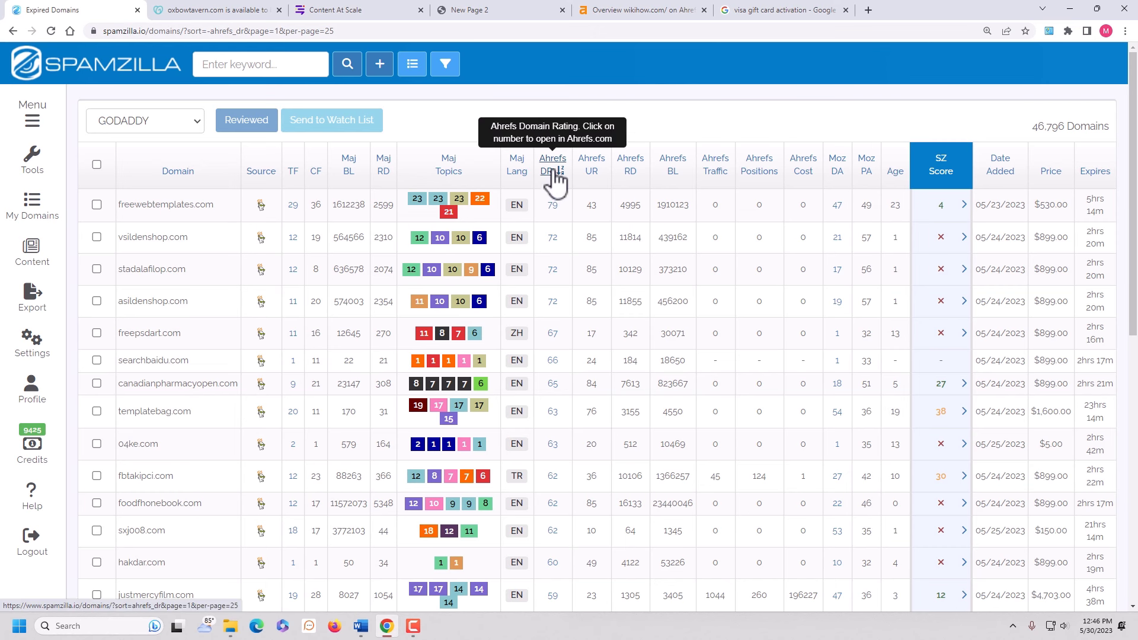
scroll(542, 439, down, 1)
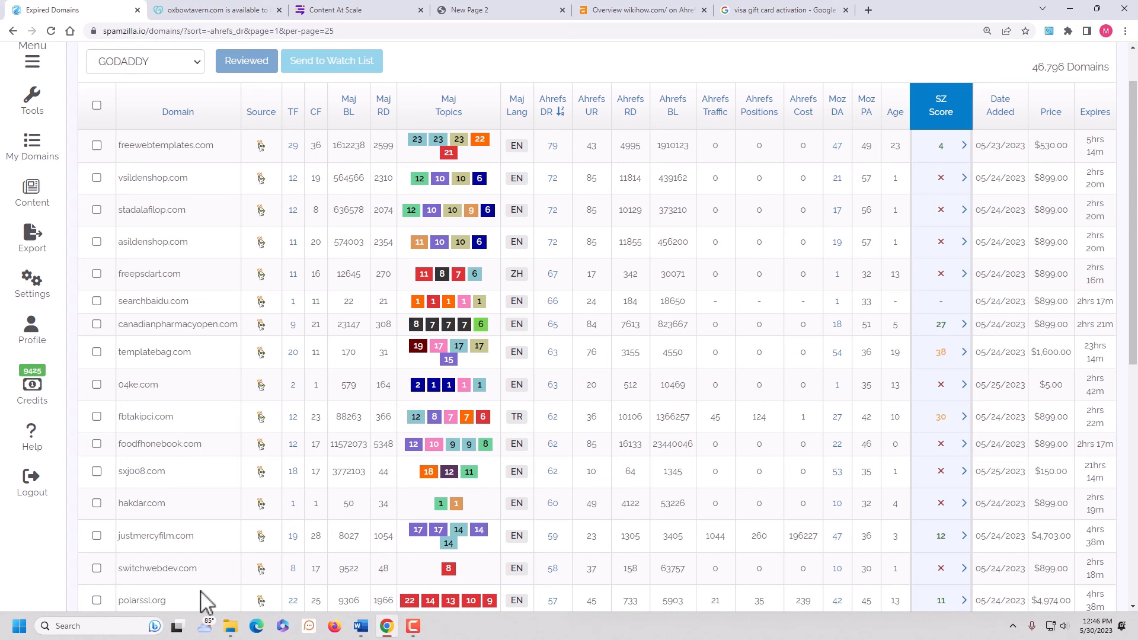
click(554, 540)
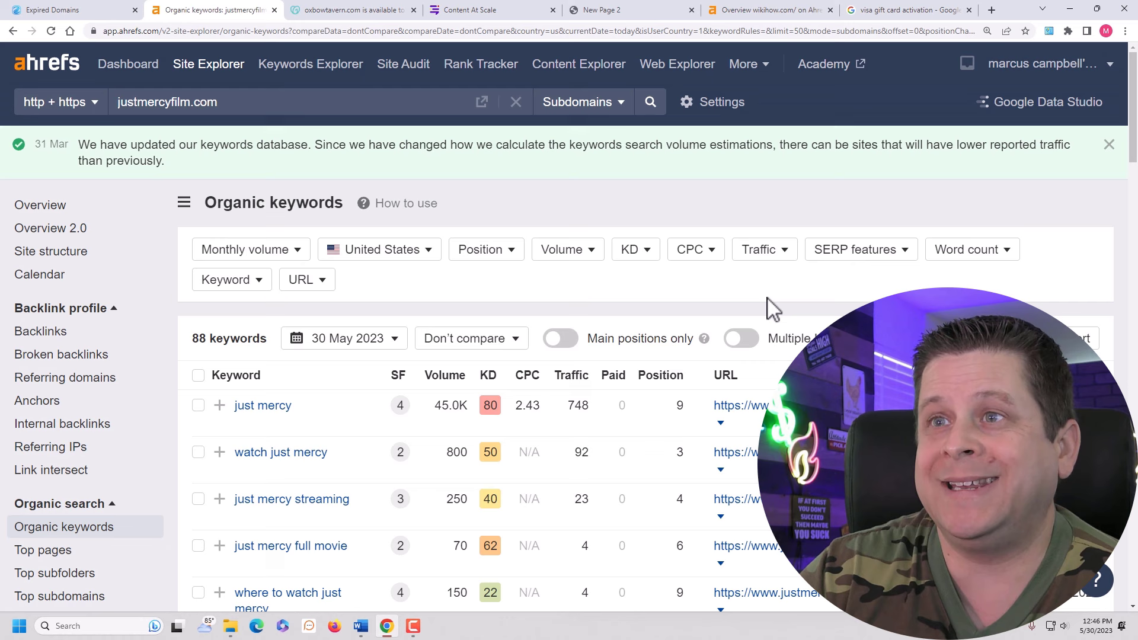
- Scroll through justmercyfilm.com's 88 organic keywords, such as 'where to watch just mercy'
scroll(386, 399, down, 3)
scroll(385, 399, down, 5)
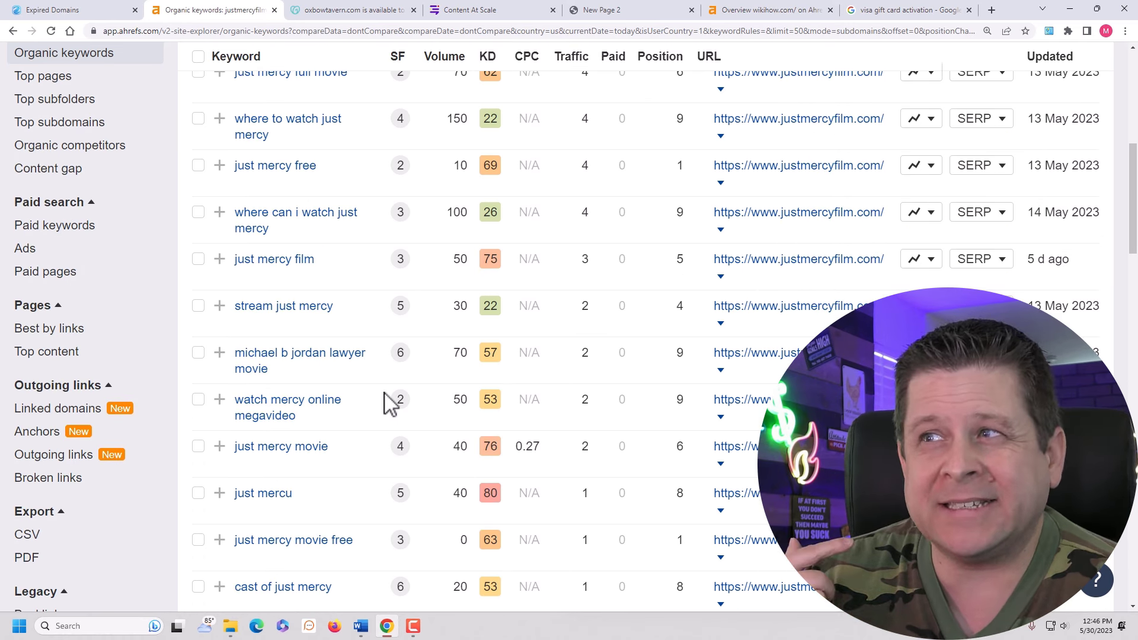
scroll(355, 297, up, 5)
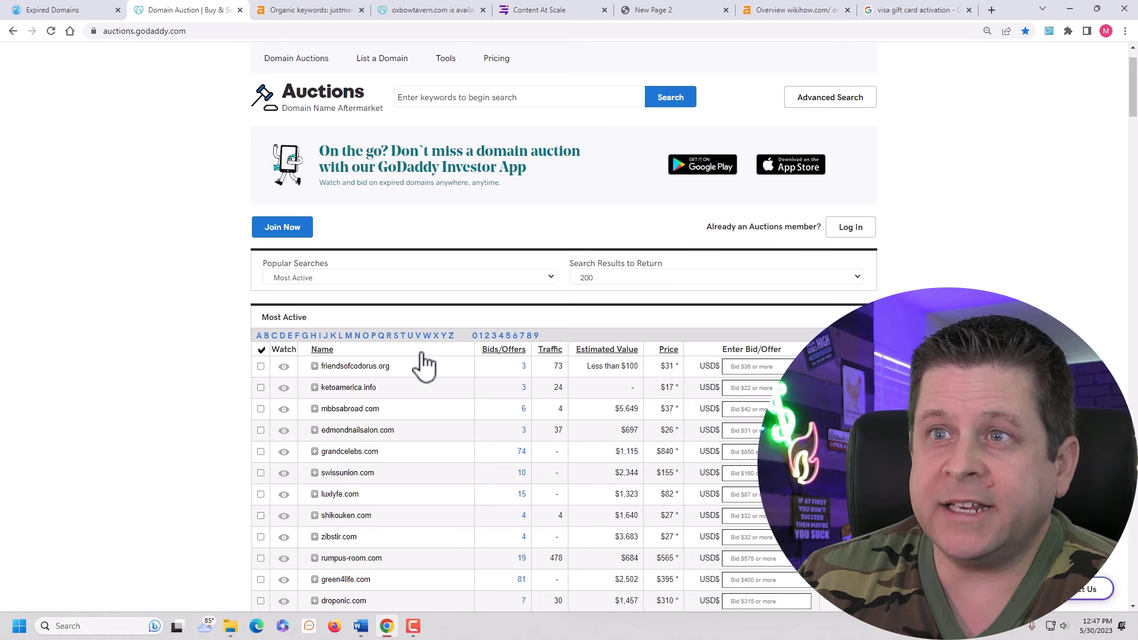
- Scan the most active GoDaddy auctions, then go back to the SpamZilla expired-domain list
scroll(424, 364, down, 10)
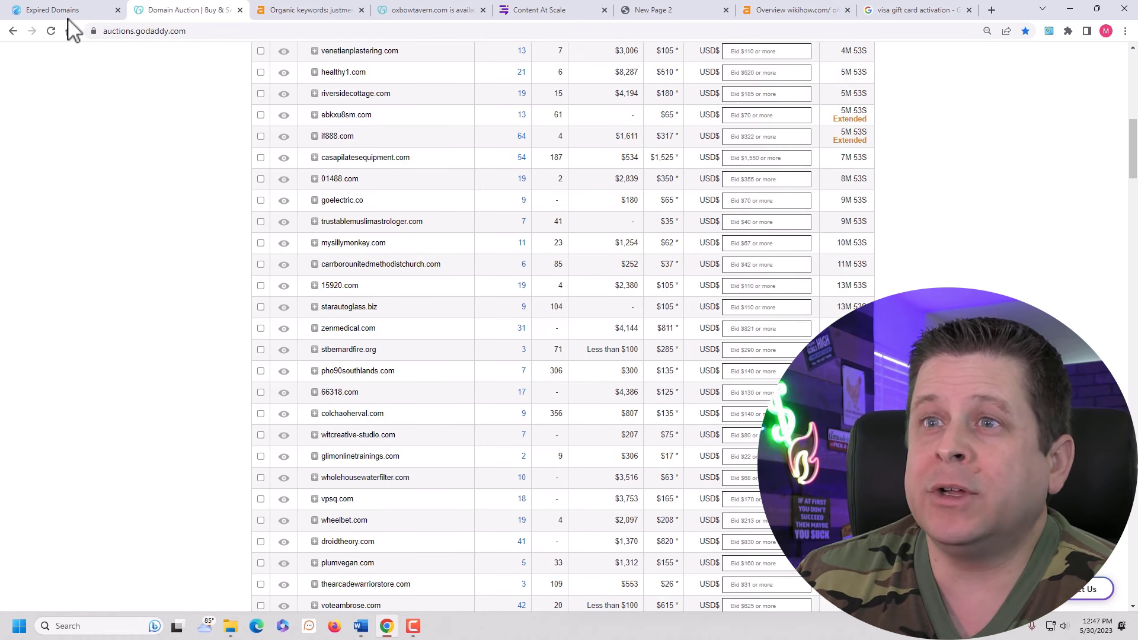
click(65, 11)
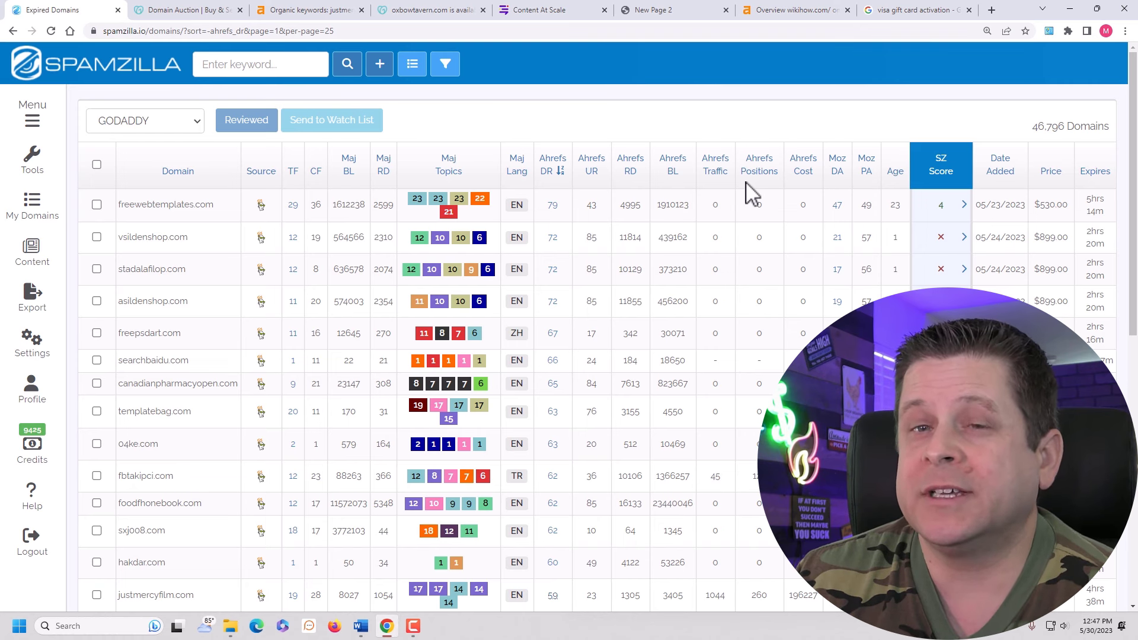
- Sort the expired domains by Ahrefs Cost, highest first, with centredurasoir.com on top
click(805, 171)
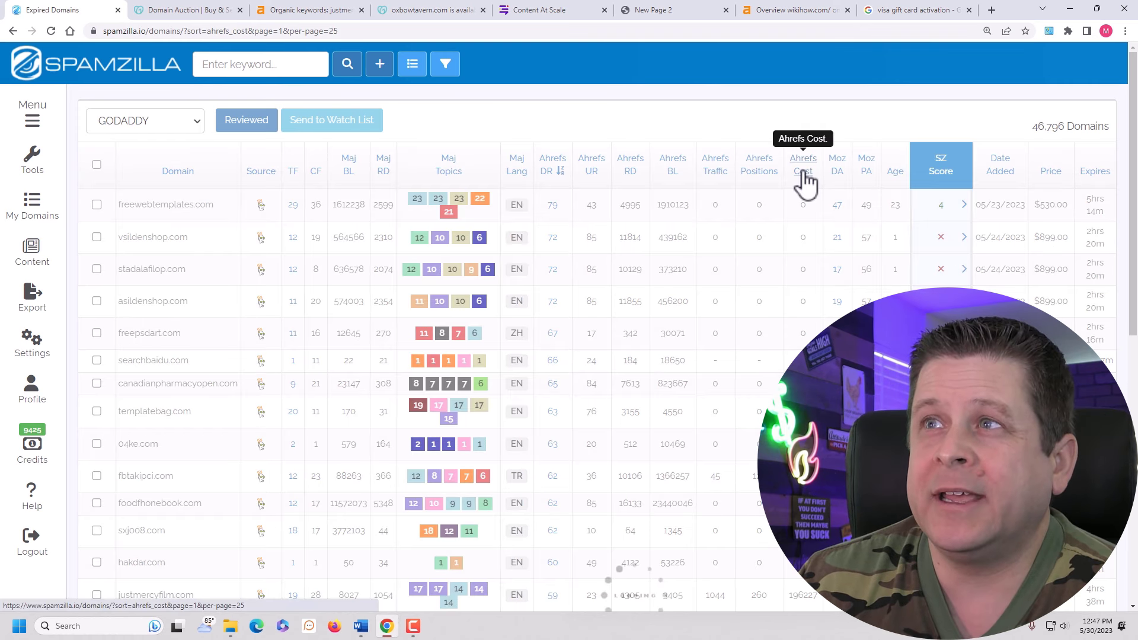
click(805, 173)
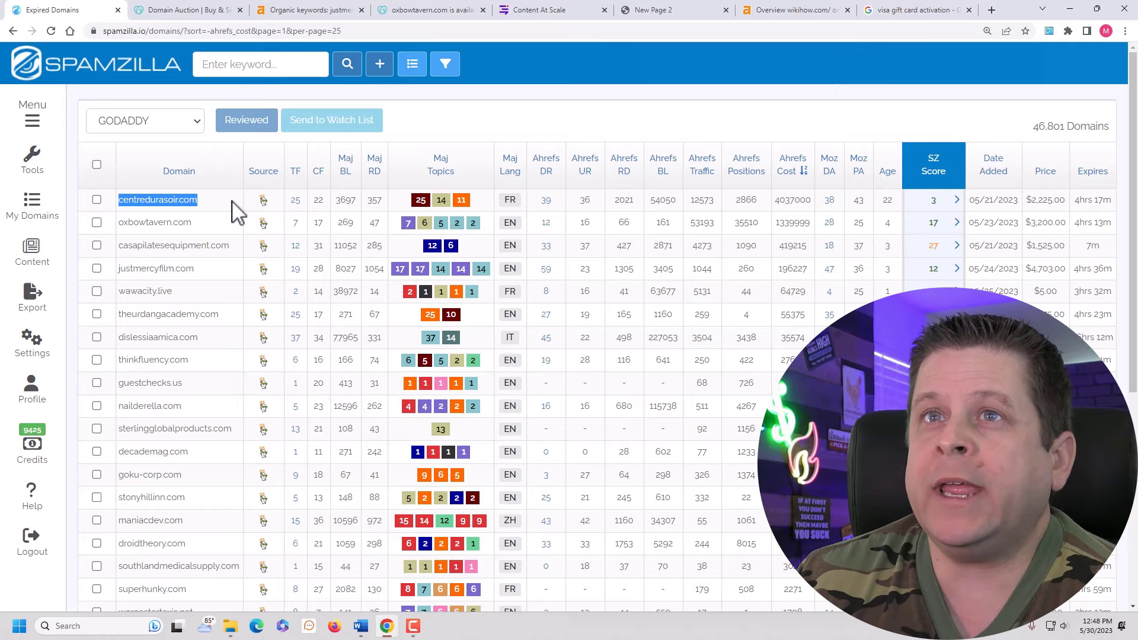
mouse_move(520, 201)
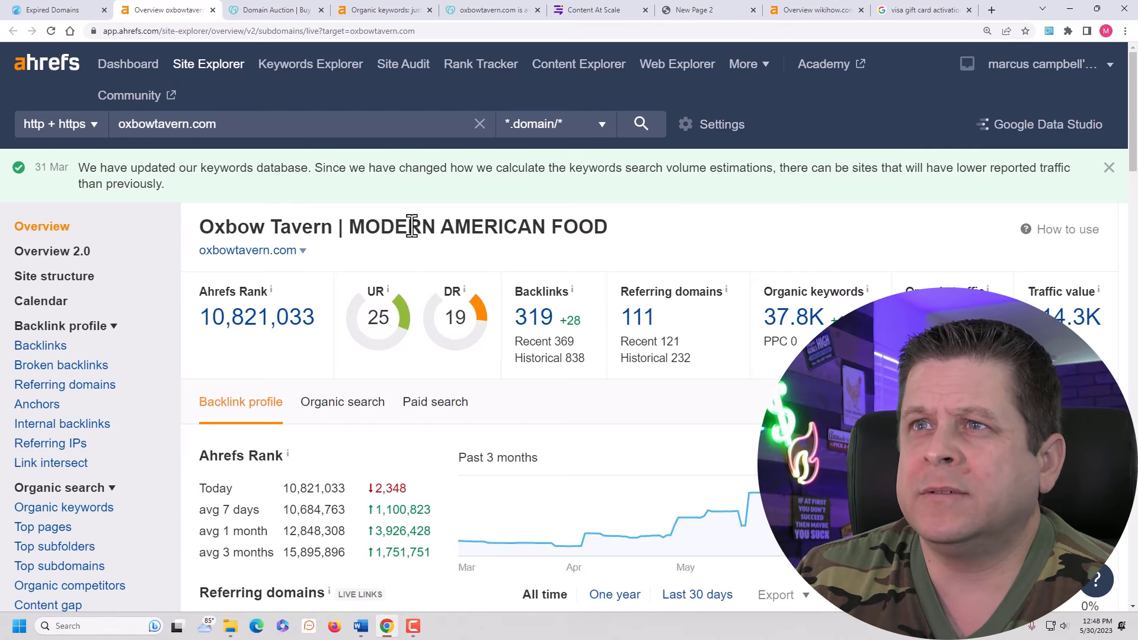
- Open oxbowtavern.com's 29,547 organic keywords in Ahrefs and scroll through the list
scroll(668, 298, down, 2)
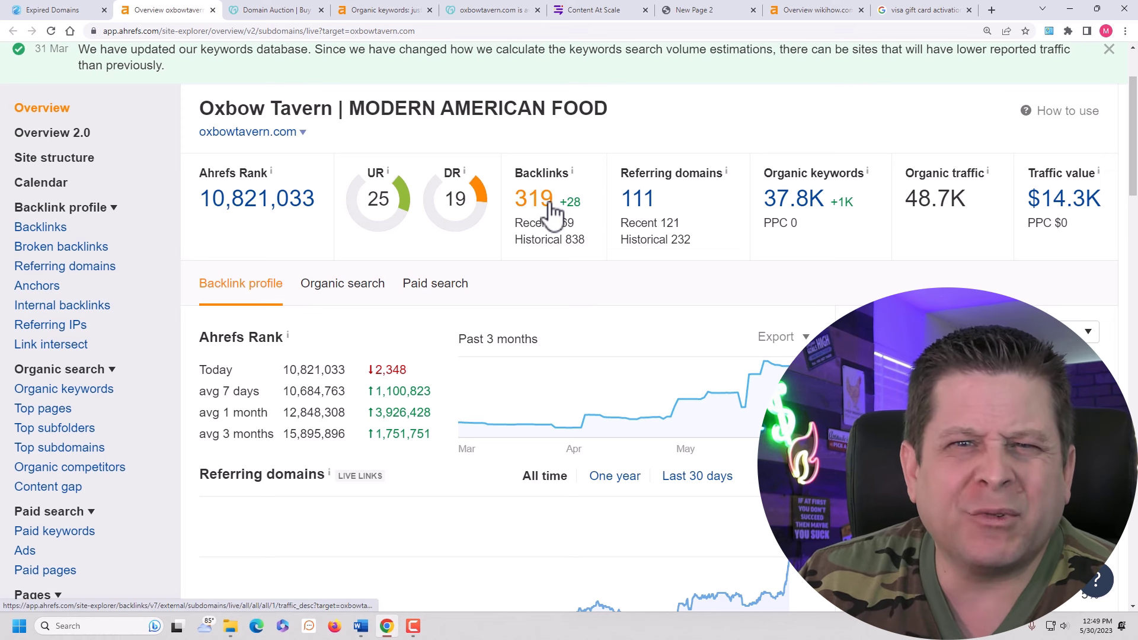
scroll(548, 237, down, 2)
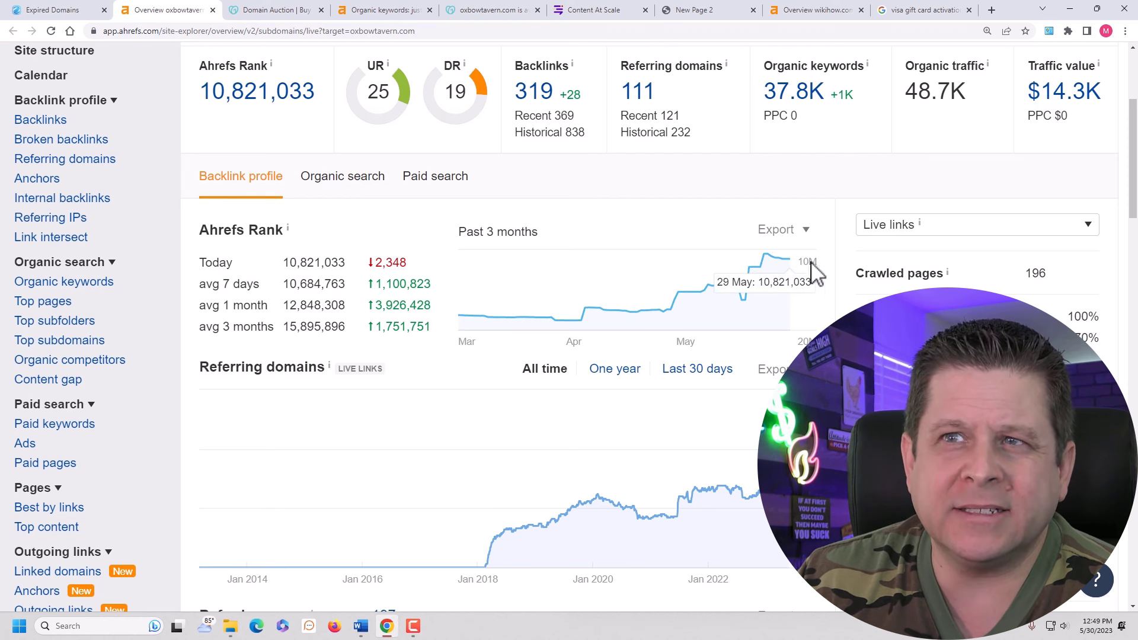
click(801, 93)
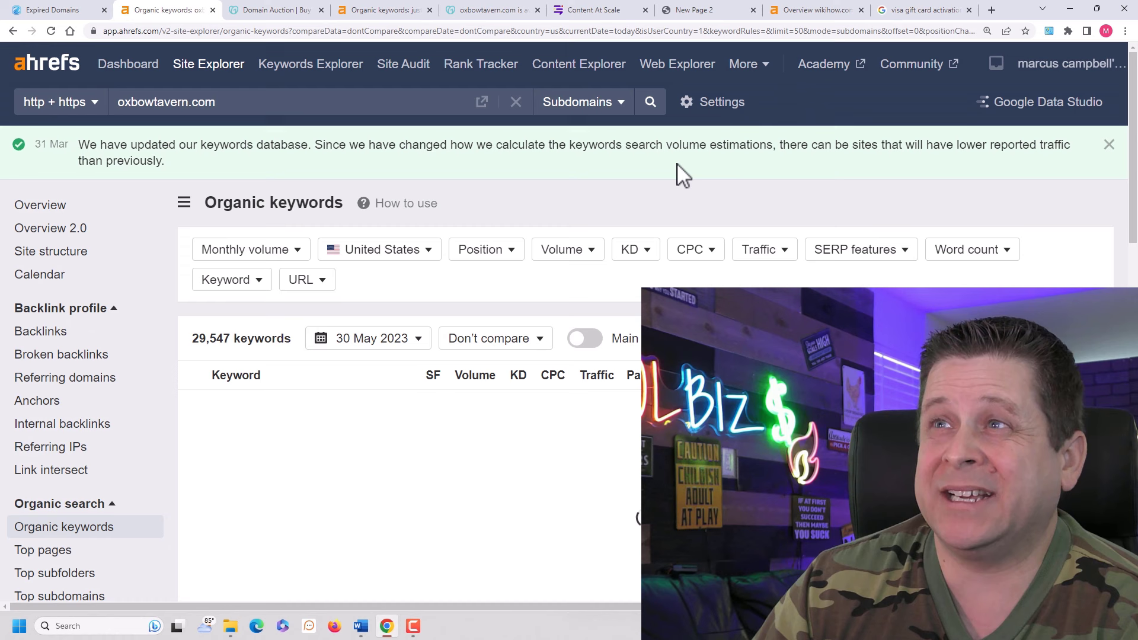
scroll(323, 325, down, 2)
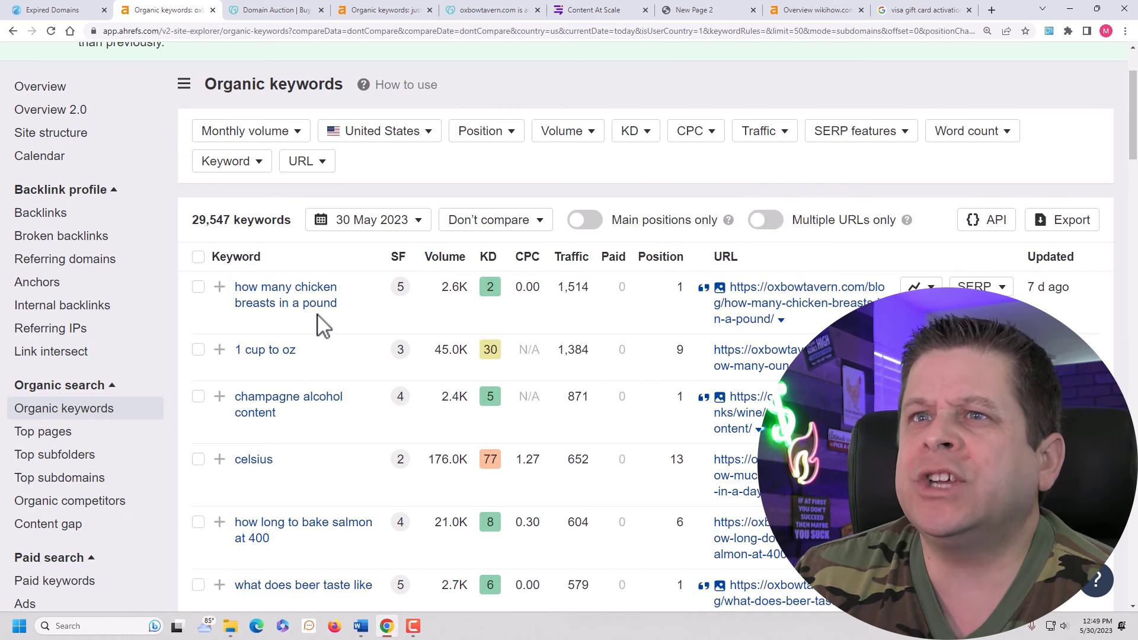
scroll(320, 320, down, 2)
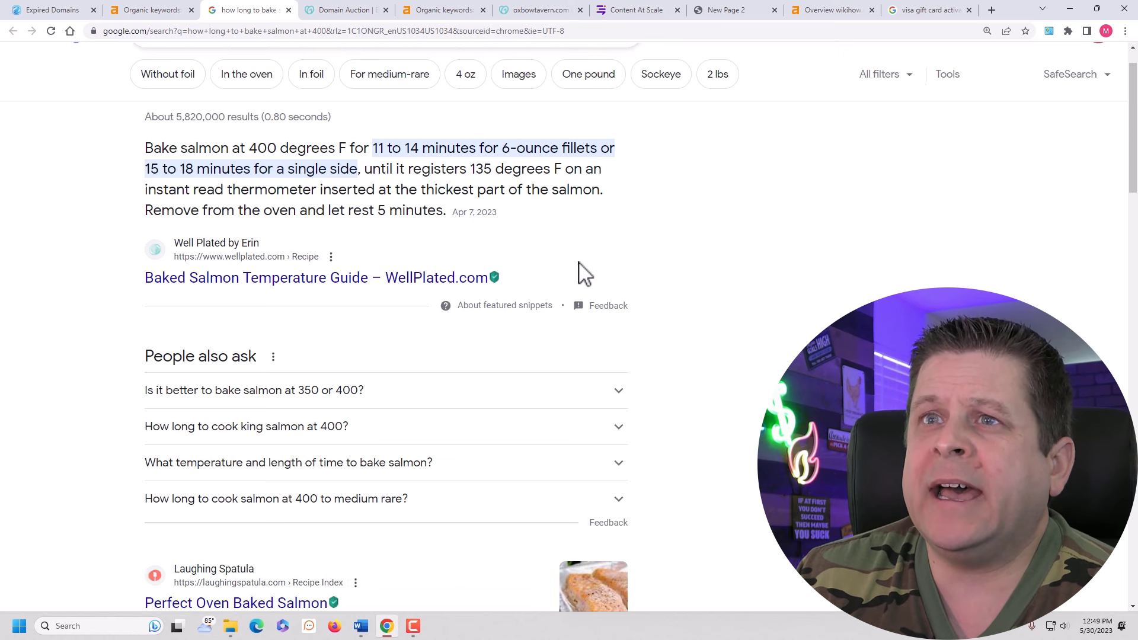
- Read through the intro of oxbowtavern.com's article on baking salmon at 400
scroll(401, 271, down, 3)
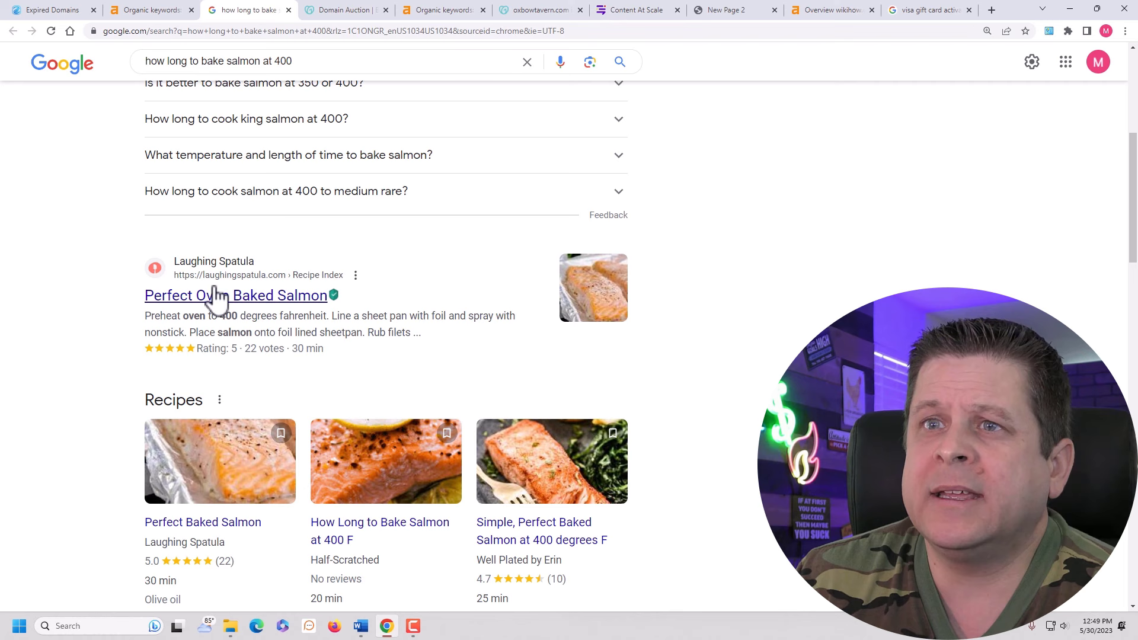
scroll(284, 302, down, 8)
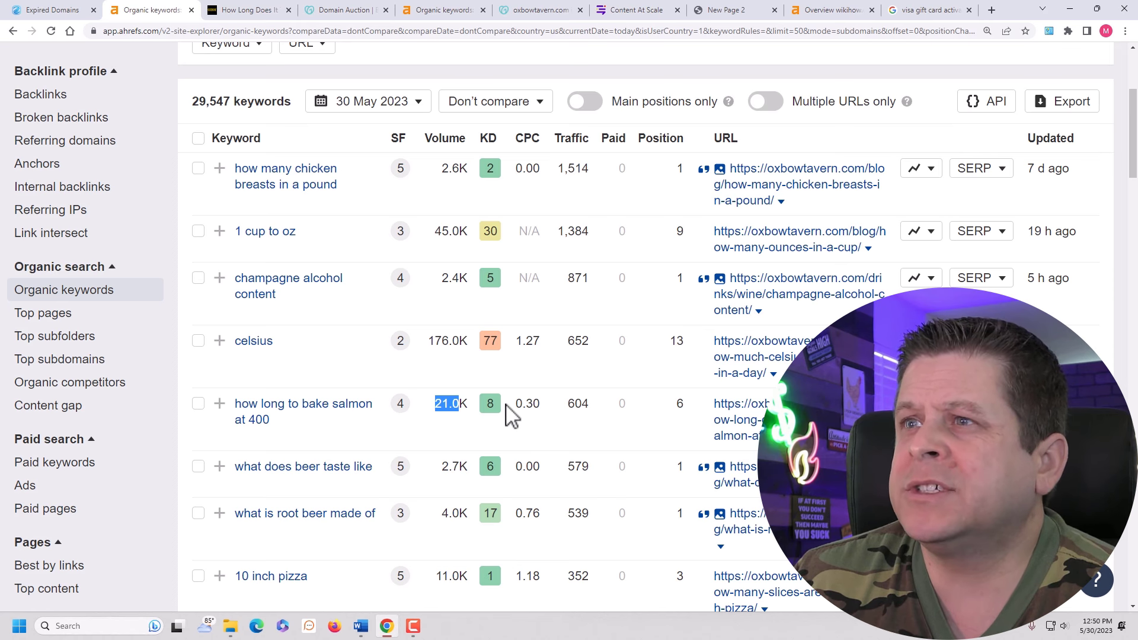
key(ctrl+Tab)
scroll(478, 356, down, 7)
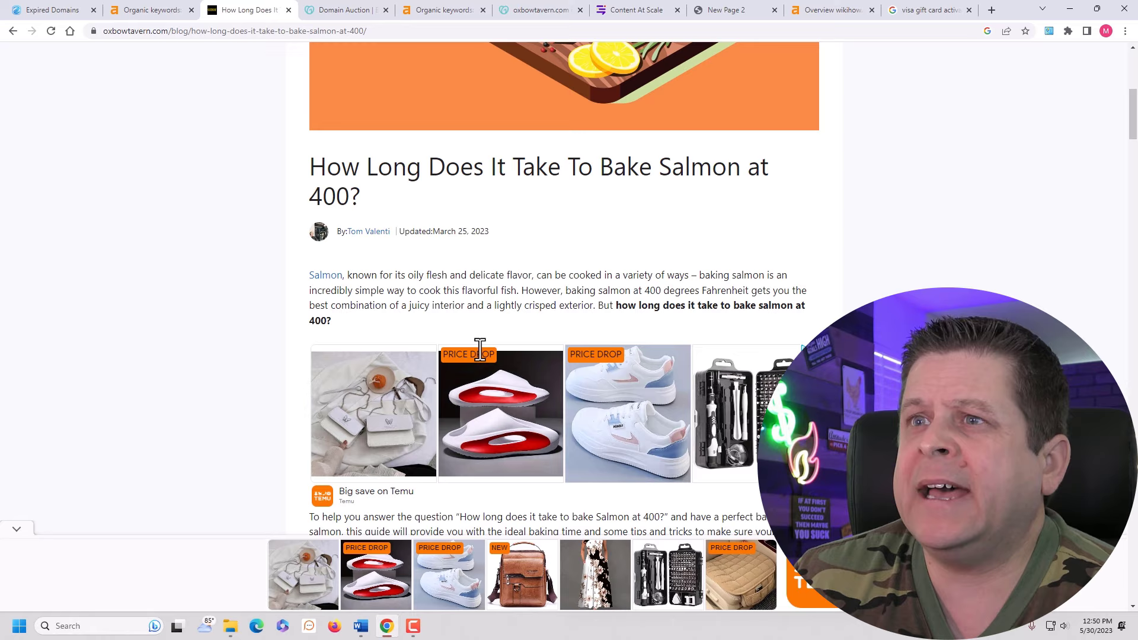
scroll(564, 368, up, 4)
scroll(561, 364, down, 6)
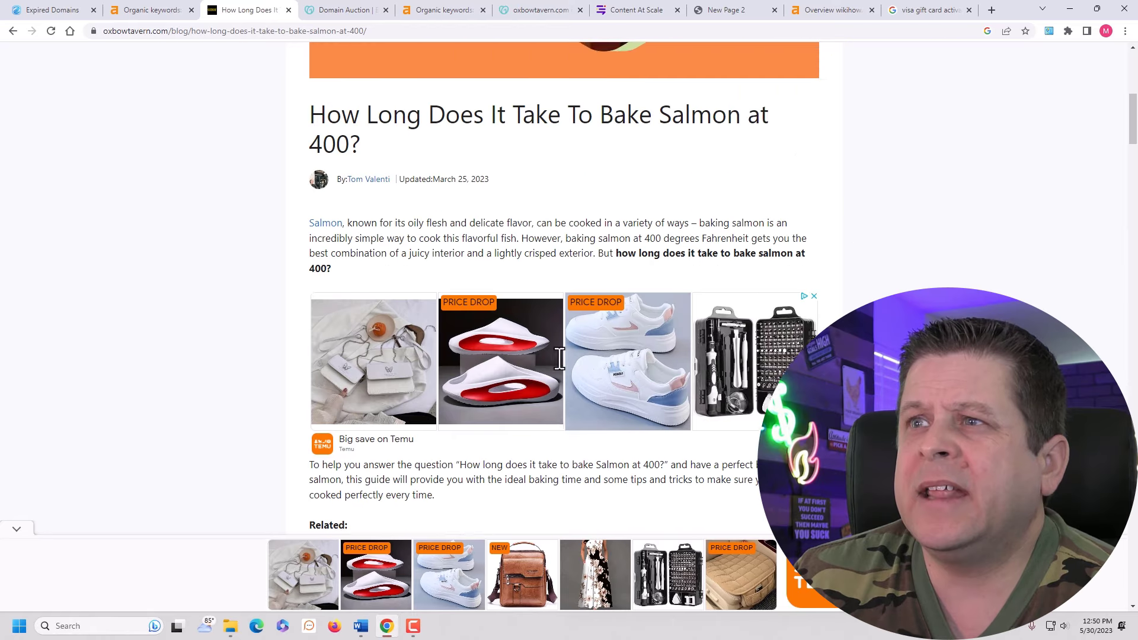
scroll(559, 358, down, 7)
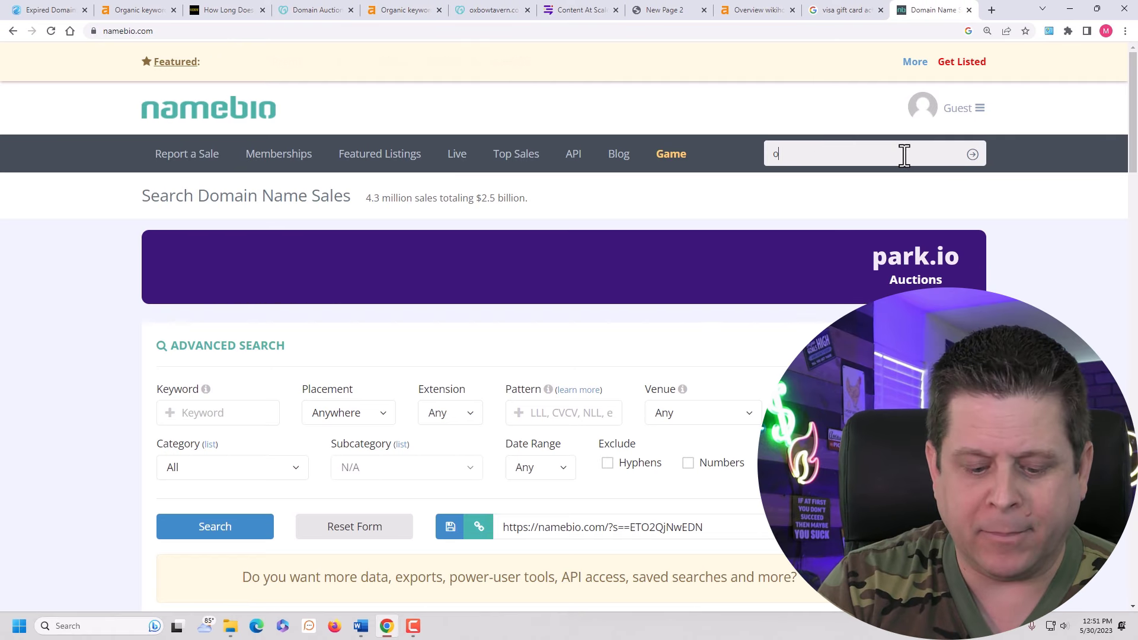
- Look up oxbowtavern.com on NameBio, showing a $415 sale on 2023-02-21 at GoDaddy
text(xboytavern.com)
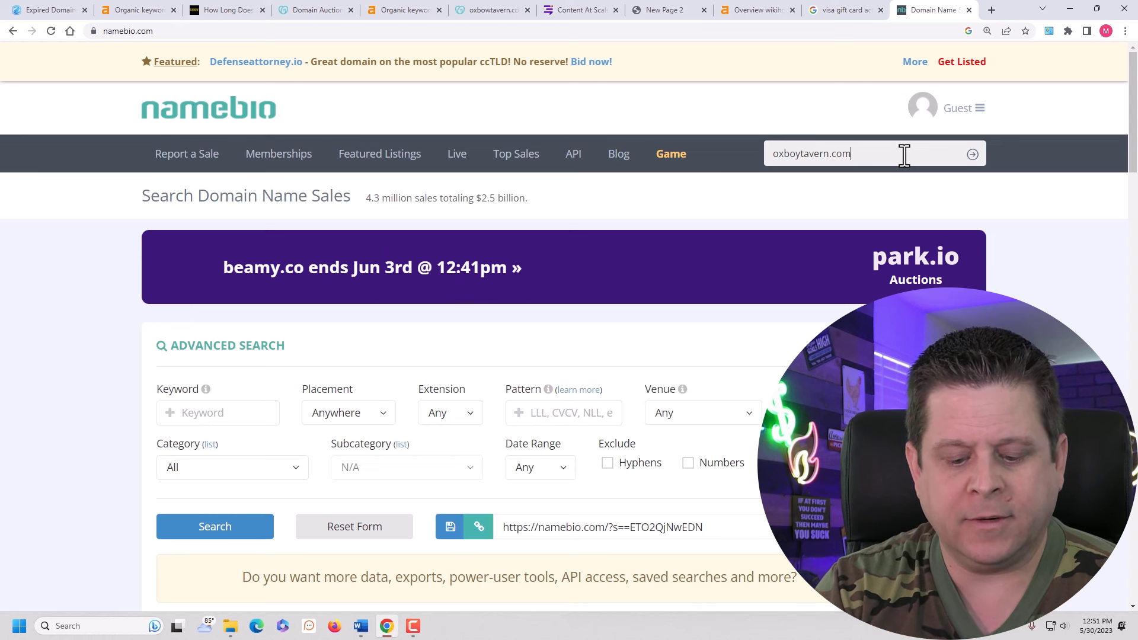
key(Return)
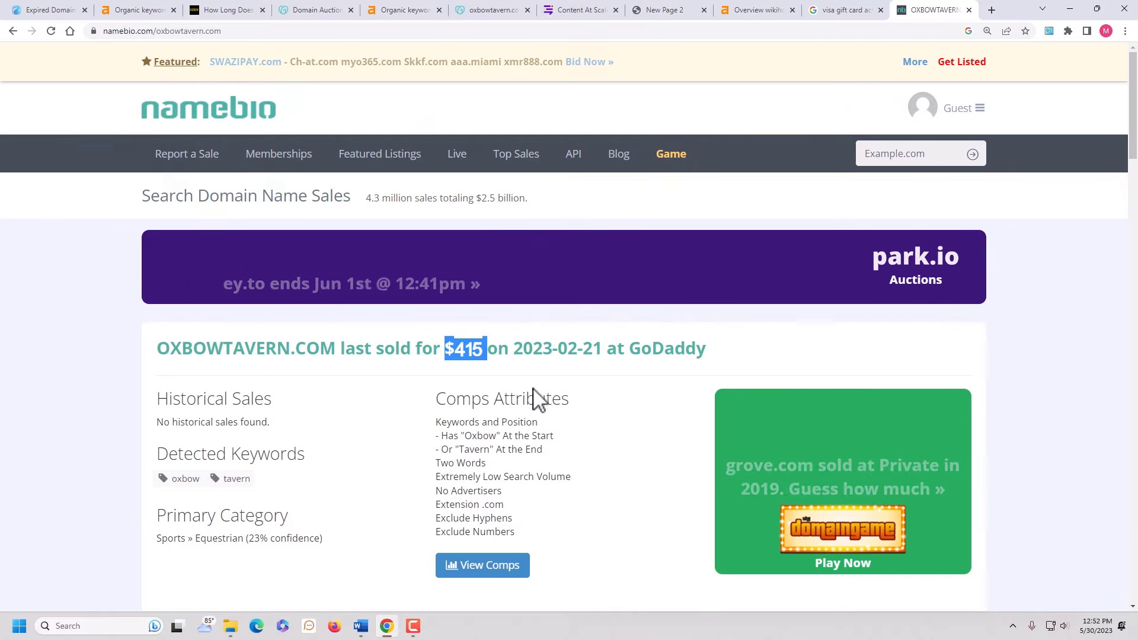
scroll(396, 448, down, 2)
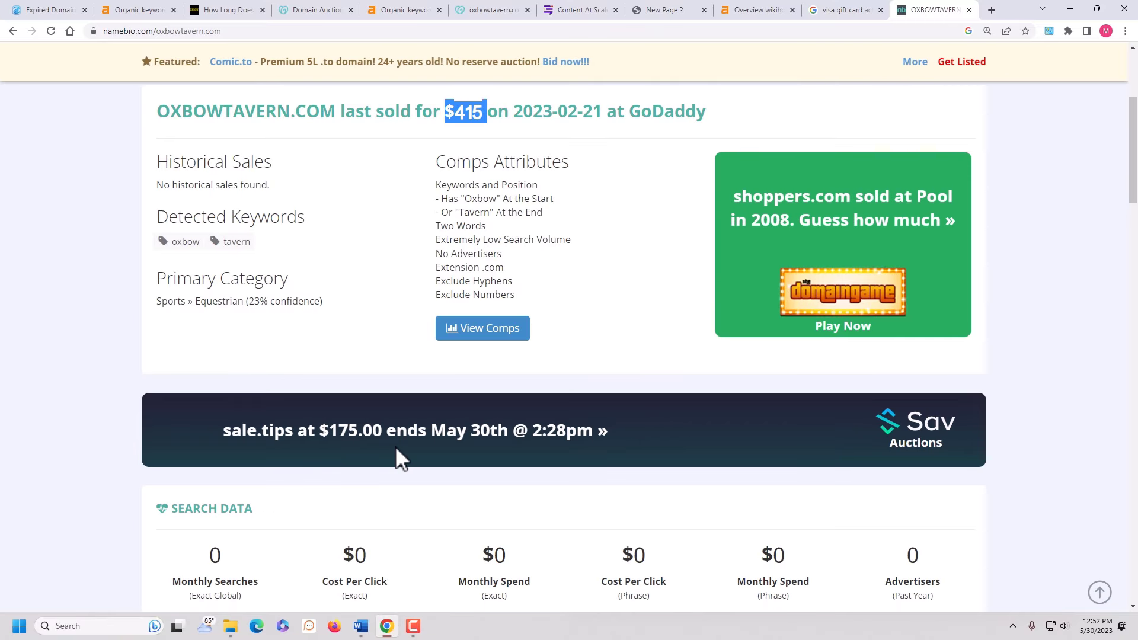
scroll(396, 448, up, 3)
scroll(452, 343, down, 1)
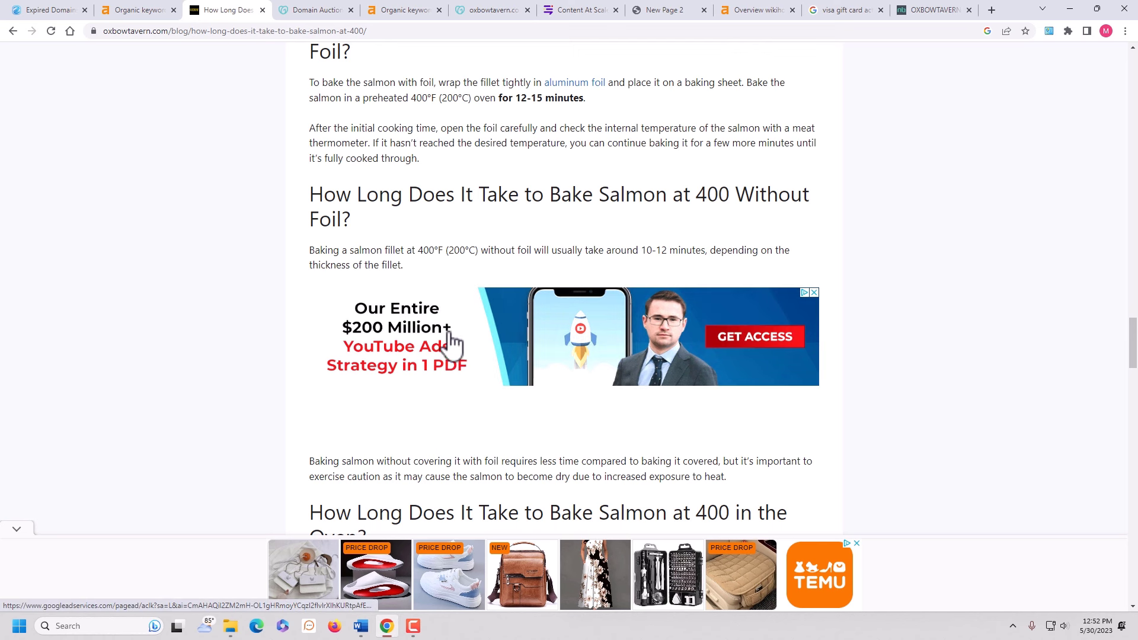
- Return to the Ahrefs organic keywords report and scroll to the top
click(131, 10)
scroll(342, 263, up, 4)
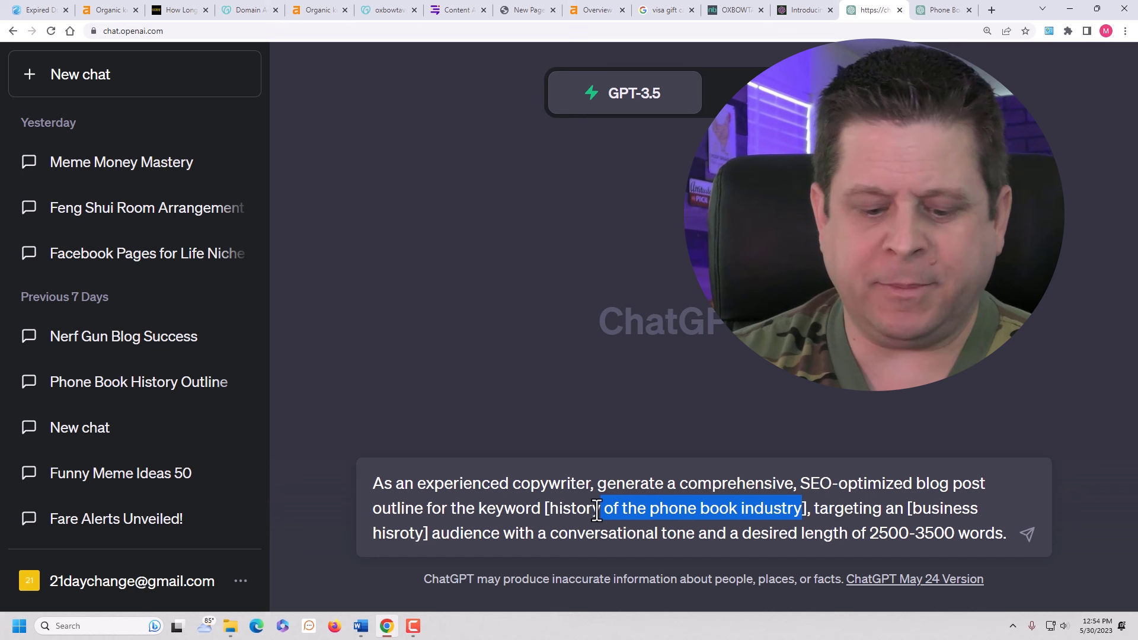
- Retarget the ChatGPT prompt to 'how long to cook salmon in the oven at 400 degree', then return to the salmon article
text(how )
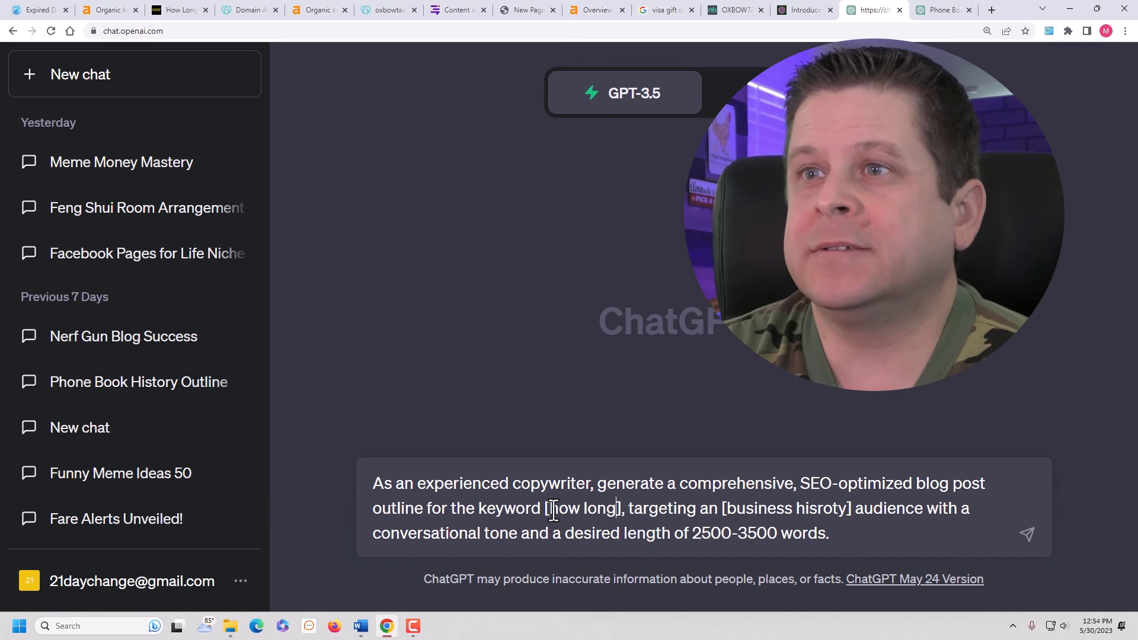
text(long to cook sa)
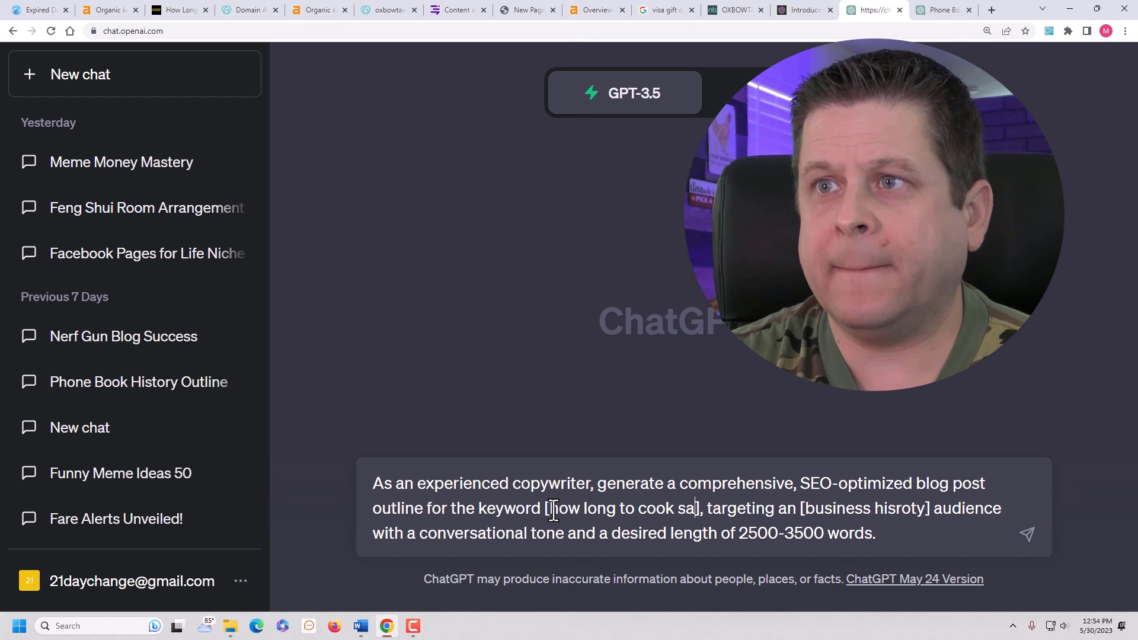
text(lmon in)
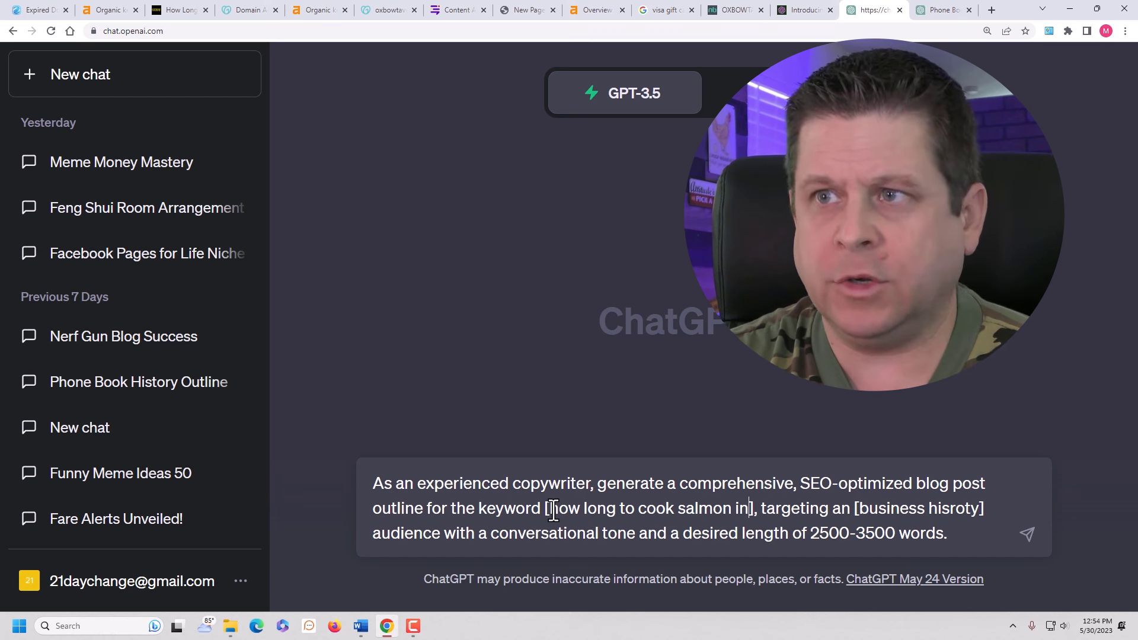
text( the oven a)
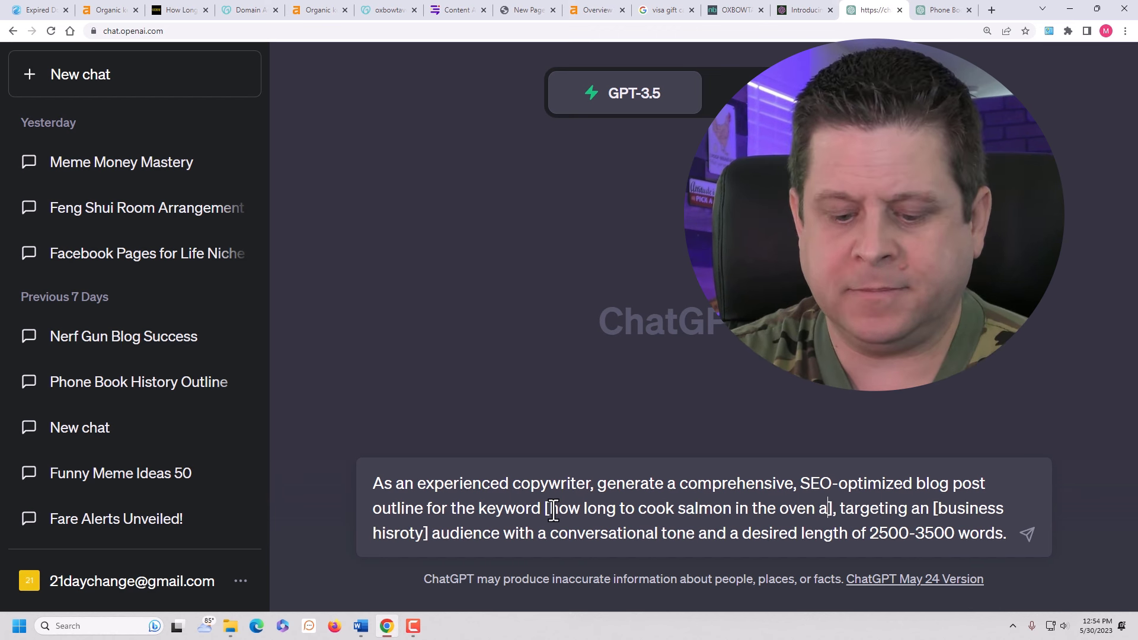
text(t 400)
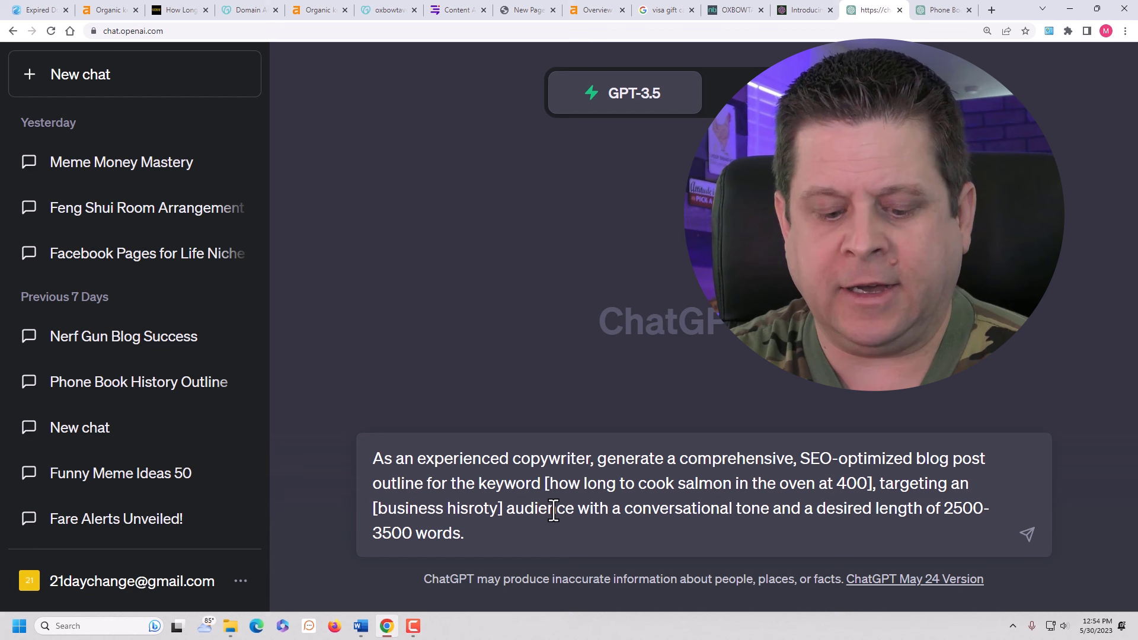
text( degr)
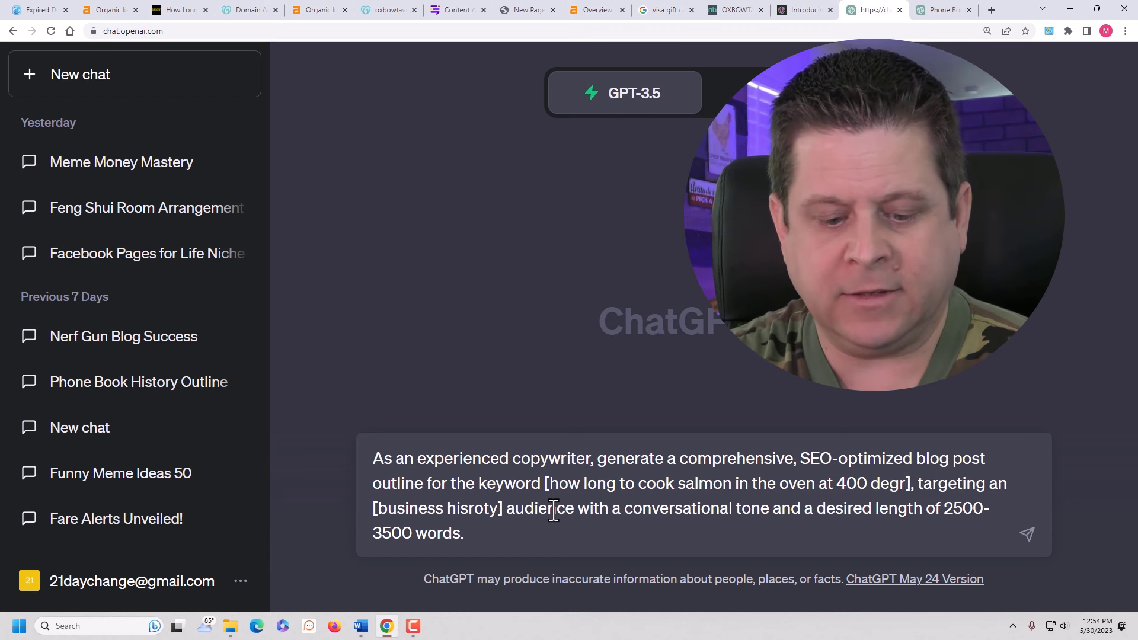
text(ee)
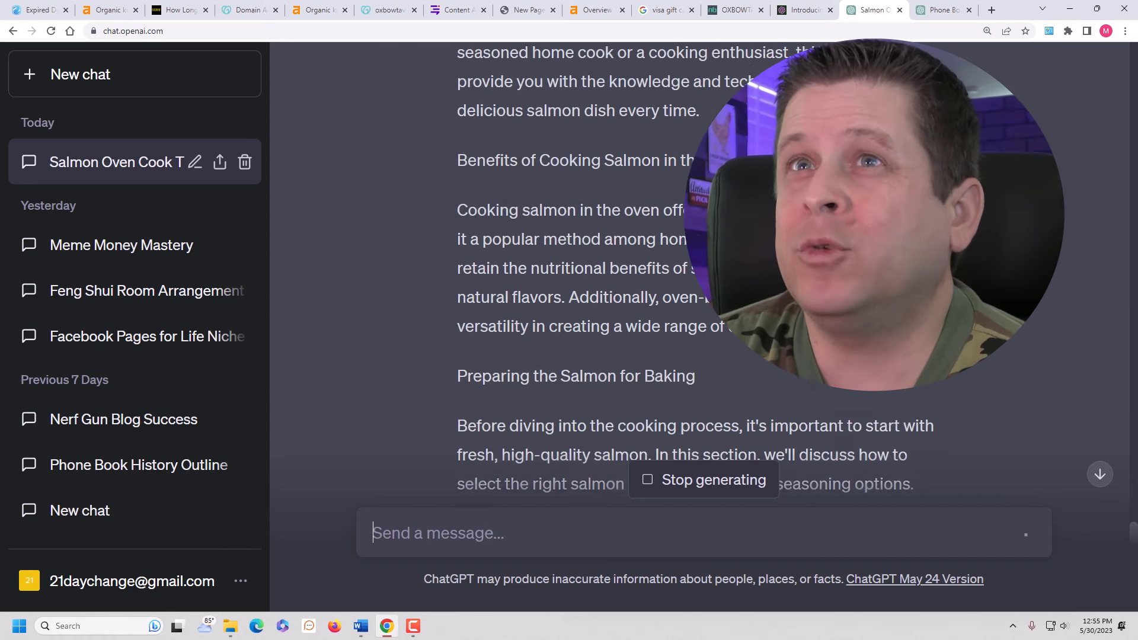
click(189, 10)
scroll(686, 348, up, 10)
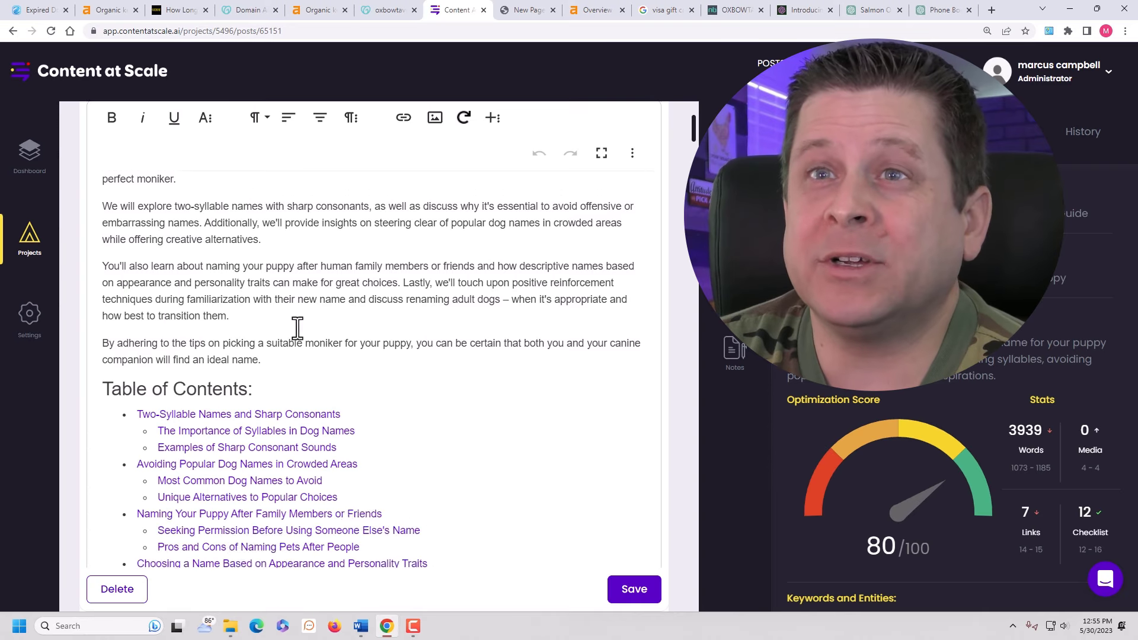
scroll(297, 328, down, 10)
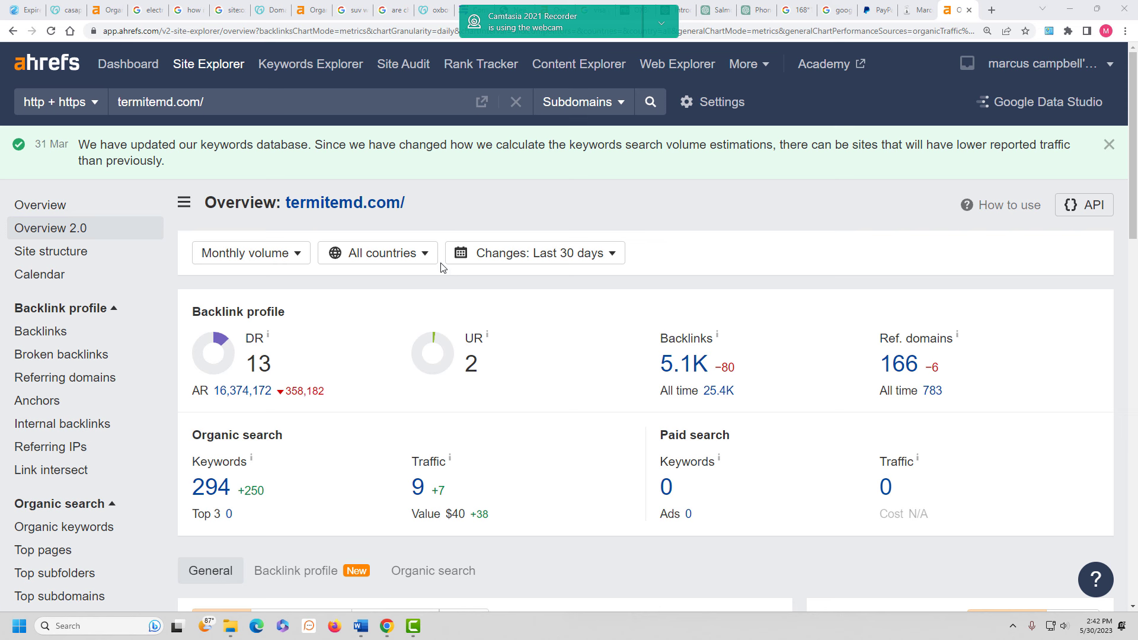
- Open termitemd.com's 286 organic keywords and select 'diy termidor', ranking 5th with KD 8
scroll(356, 326, down, 2)
click(198, 370)
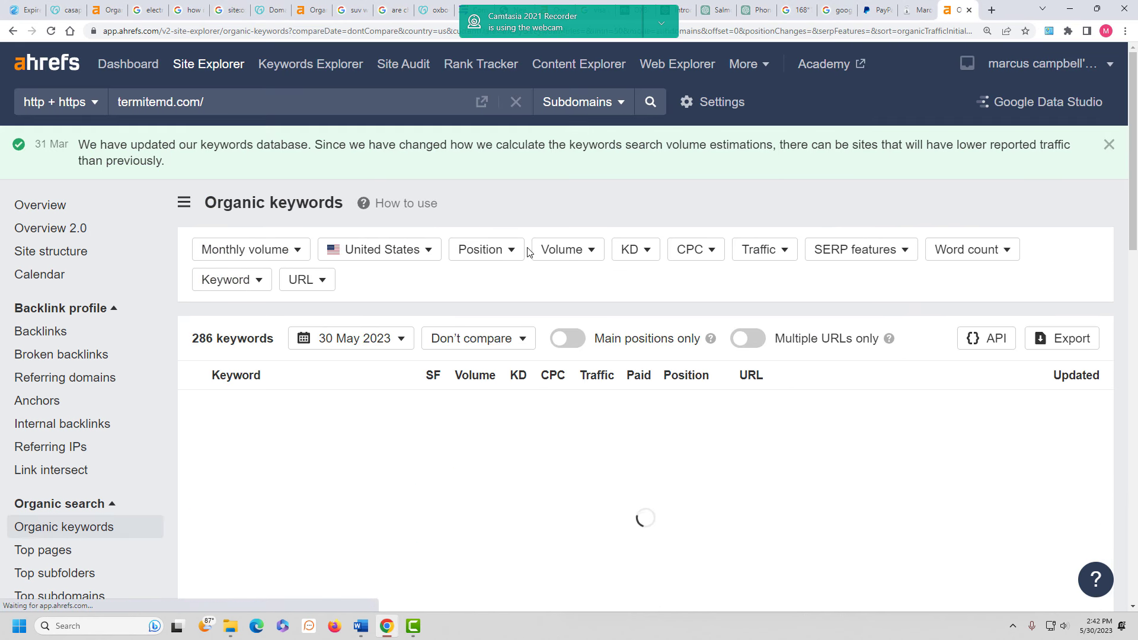
scroll(524, 253, down, 8)
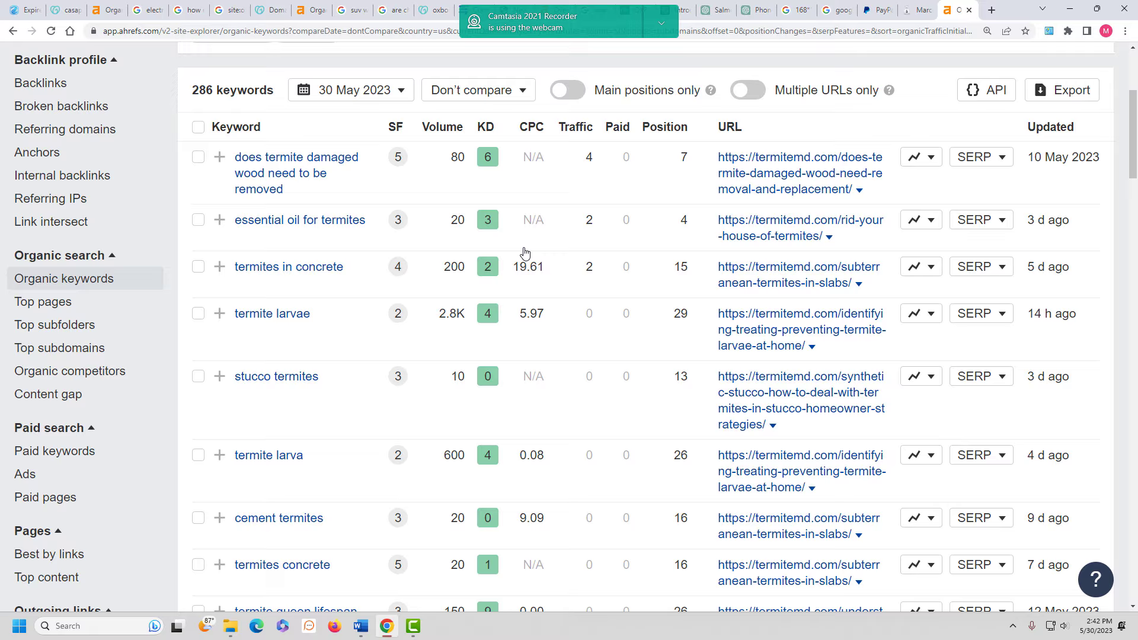
scroll(524, 254, down, 2)
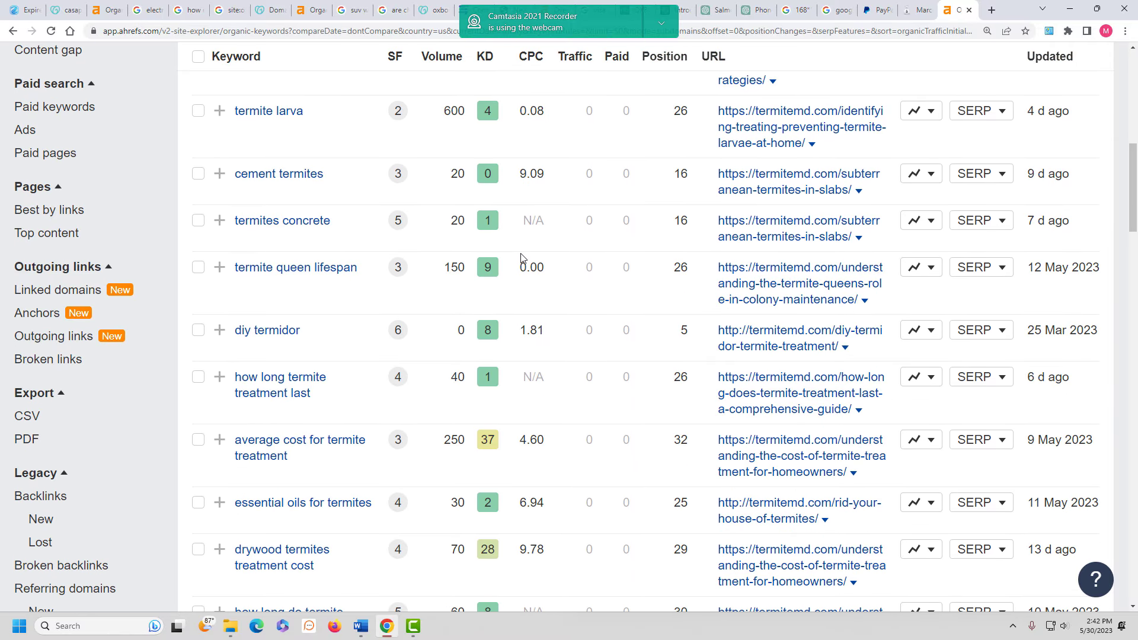
triple_click(286, 335)
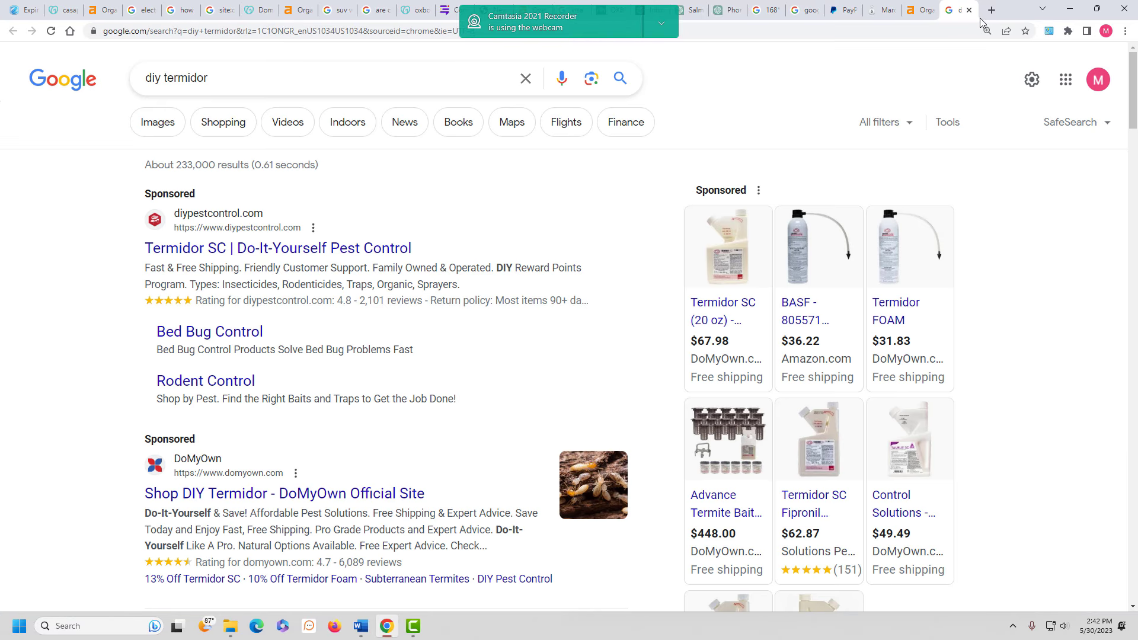
- Find termitemd.com in the 'diy termidor' results, then open its Orkin termite treatment guide page
scroll(224, 290, down, 10)
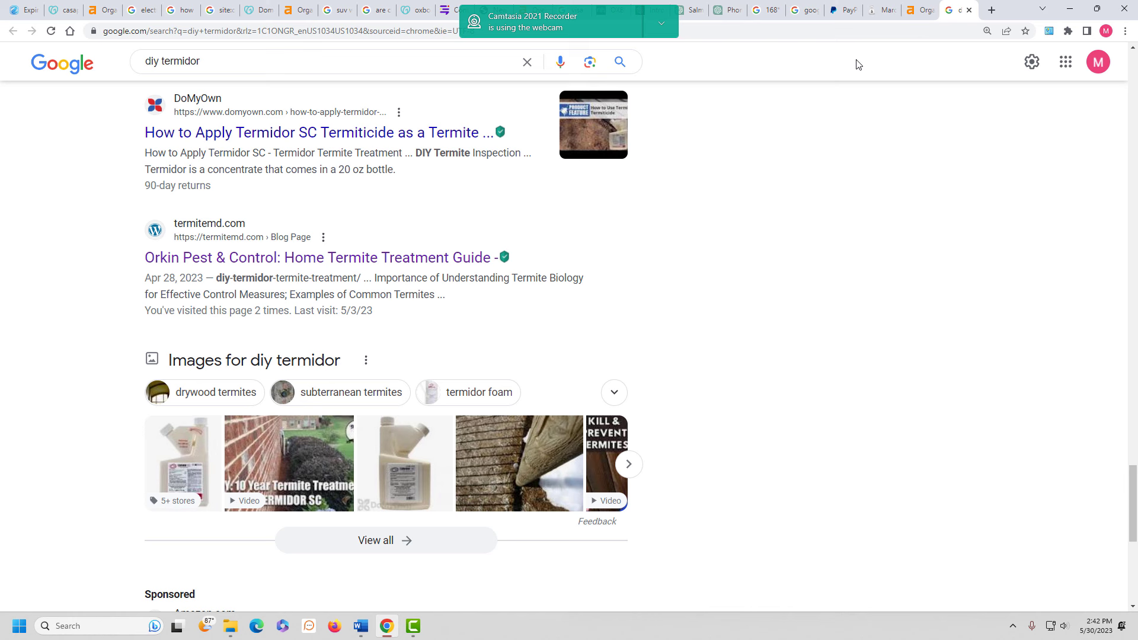
click(917, 12)
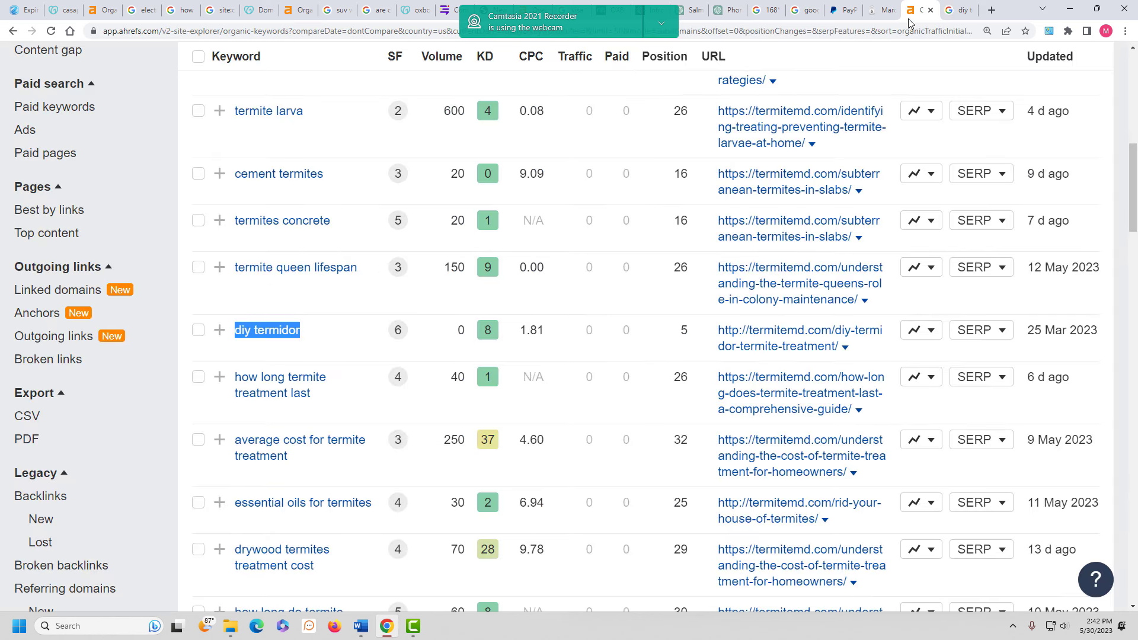
click(768, 341)
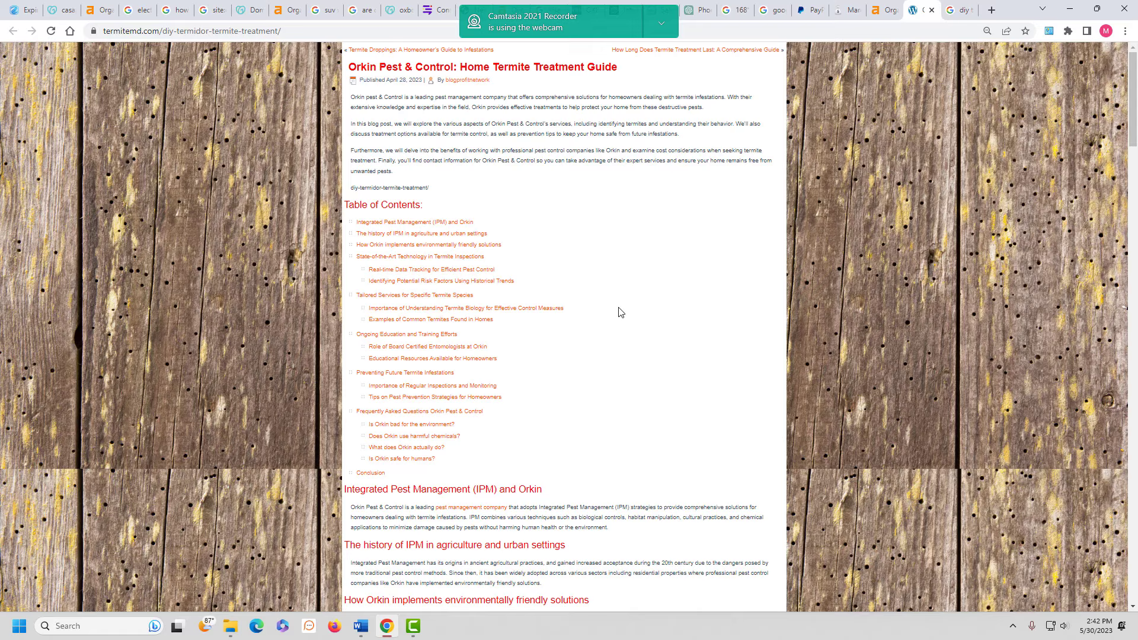
scroll(618, 311, down, 20)
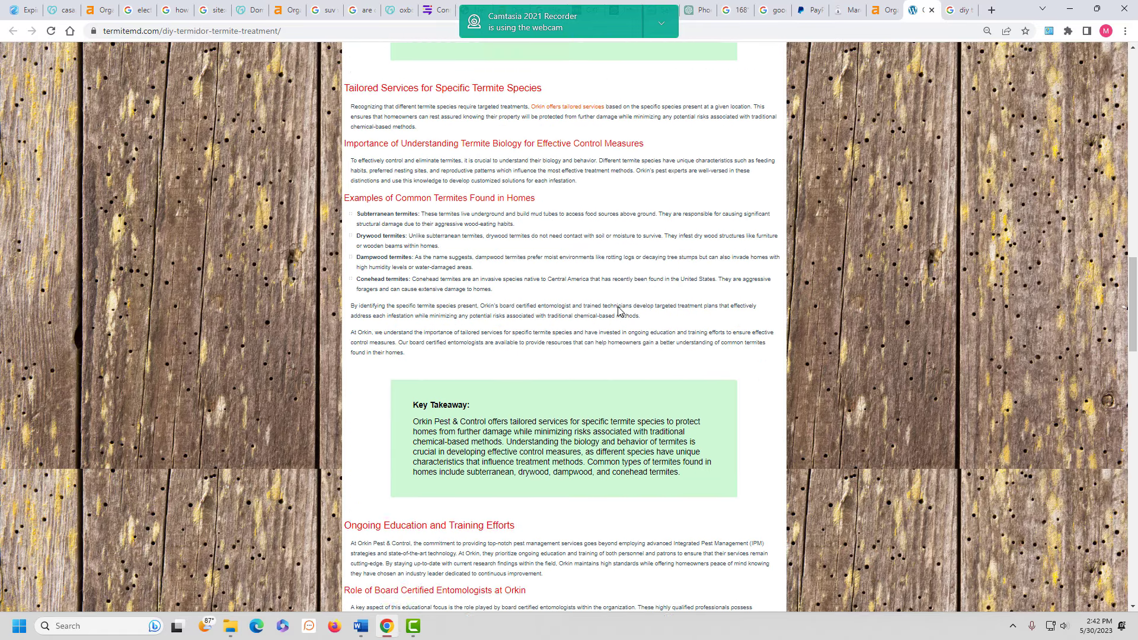
scroll(618, 312, down, 13)
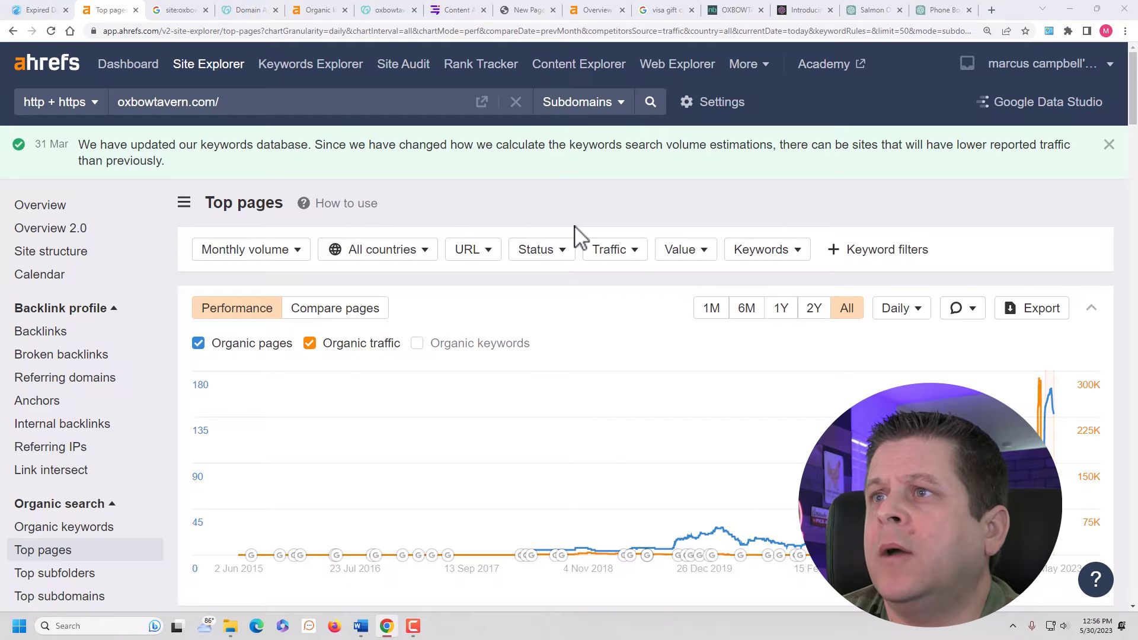
scroll(573, 236, down, 3)
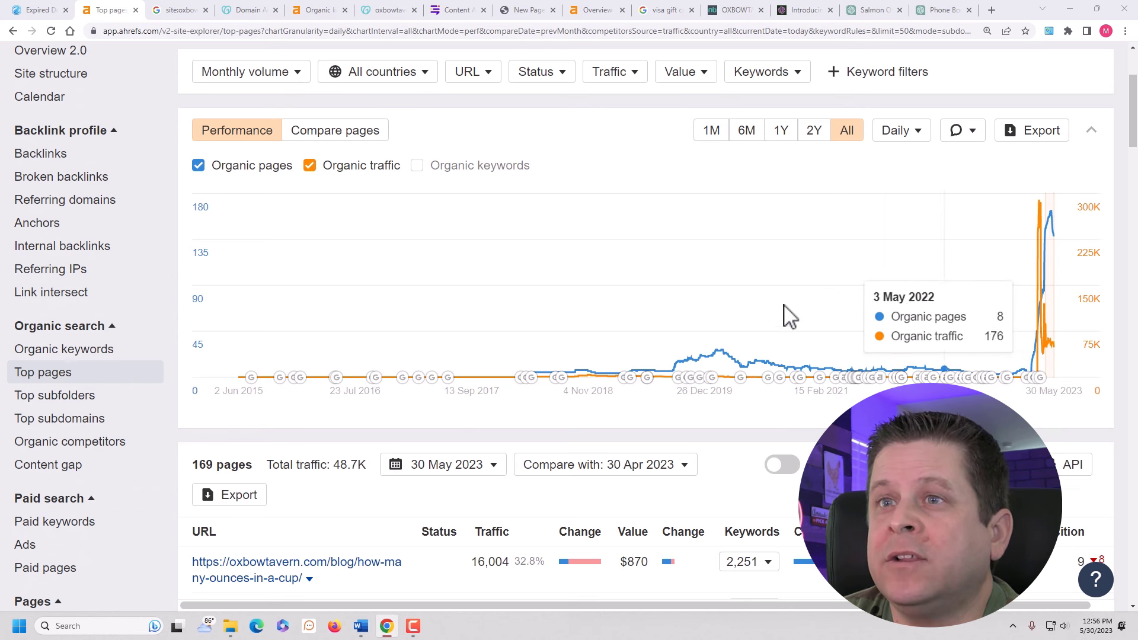
- Review oxbowtavern.com's top pages, then the Google results for 'how to screenshot on windows'
scroll(714, 323, down, 1)
scroll(714, 323, down, 4)
drag(193, 168, 253, 168)
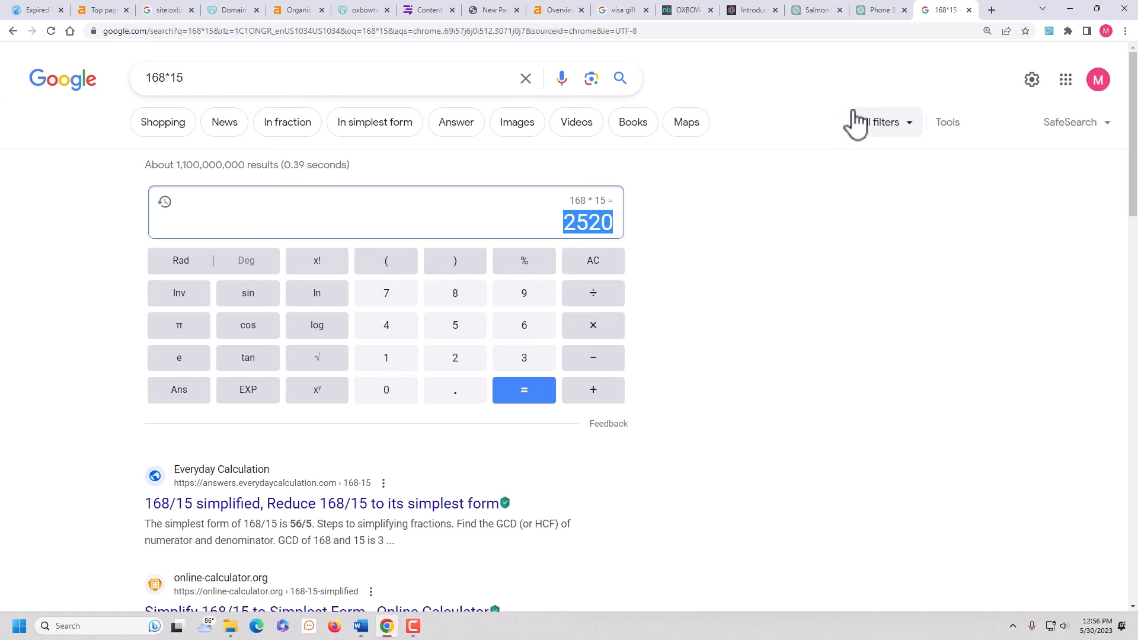
click(876, 10)
scroll(683, 419, down, 15)
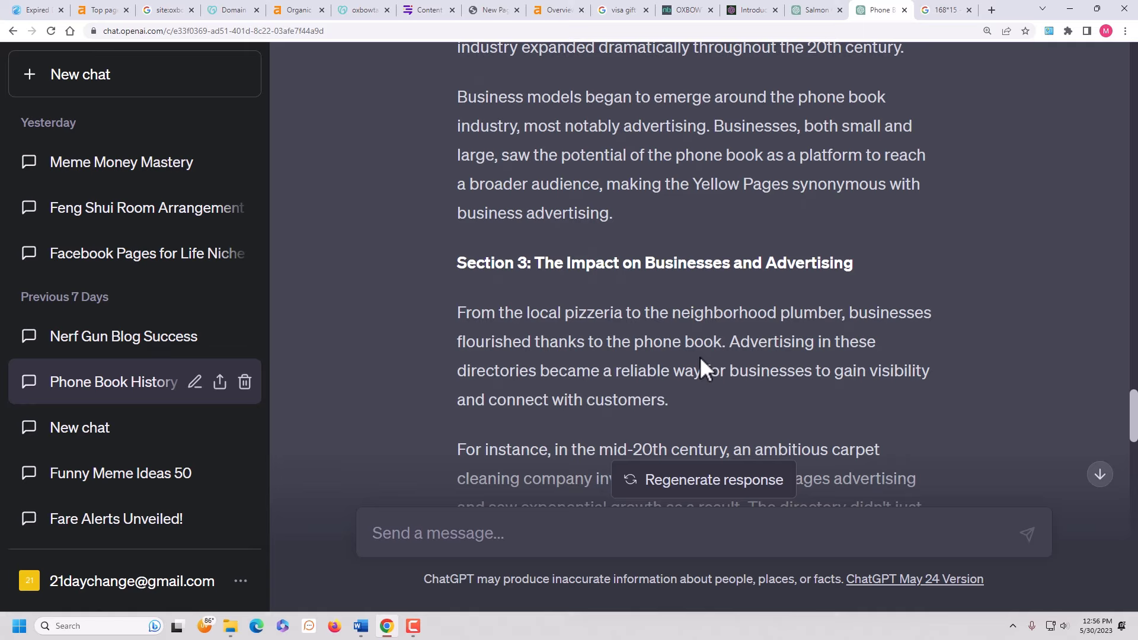
scroll(700, 360, down, 12)
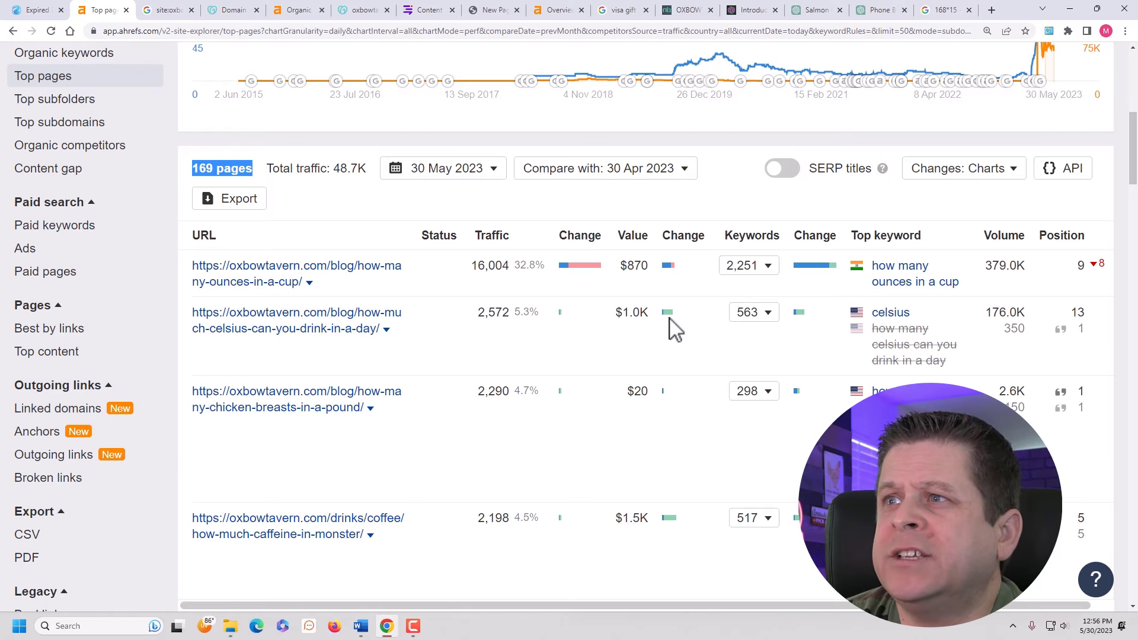
scroll(671, 320, down, 15)
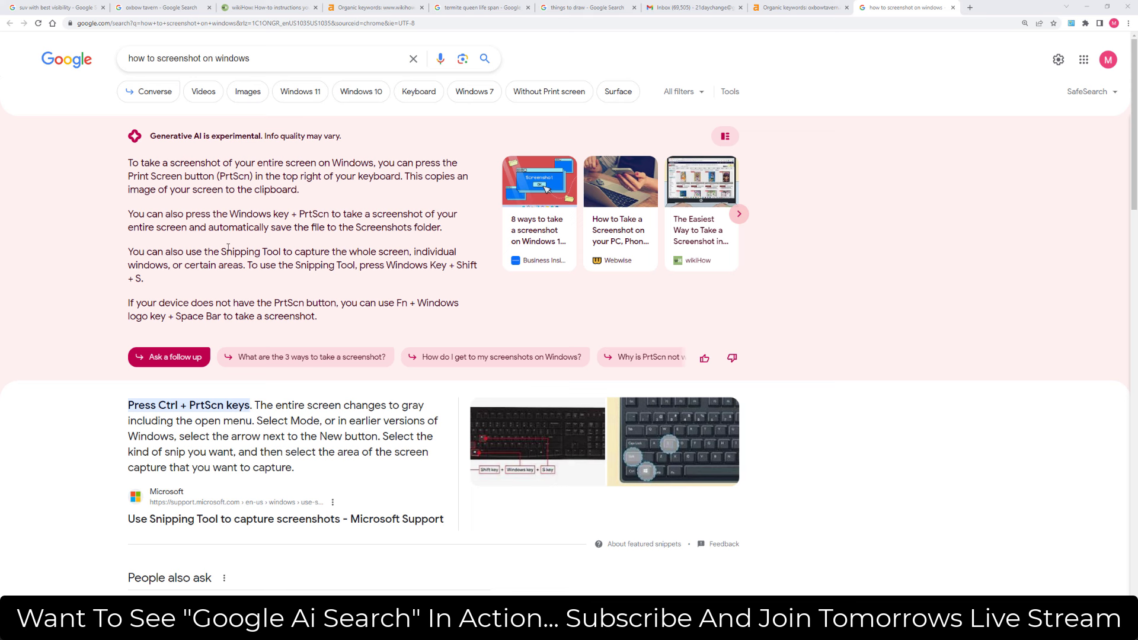
- Return to oxbowtavern.com's organic keywords report in Ahrefs
click(764, 8)
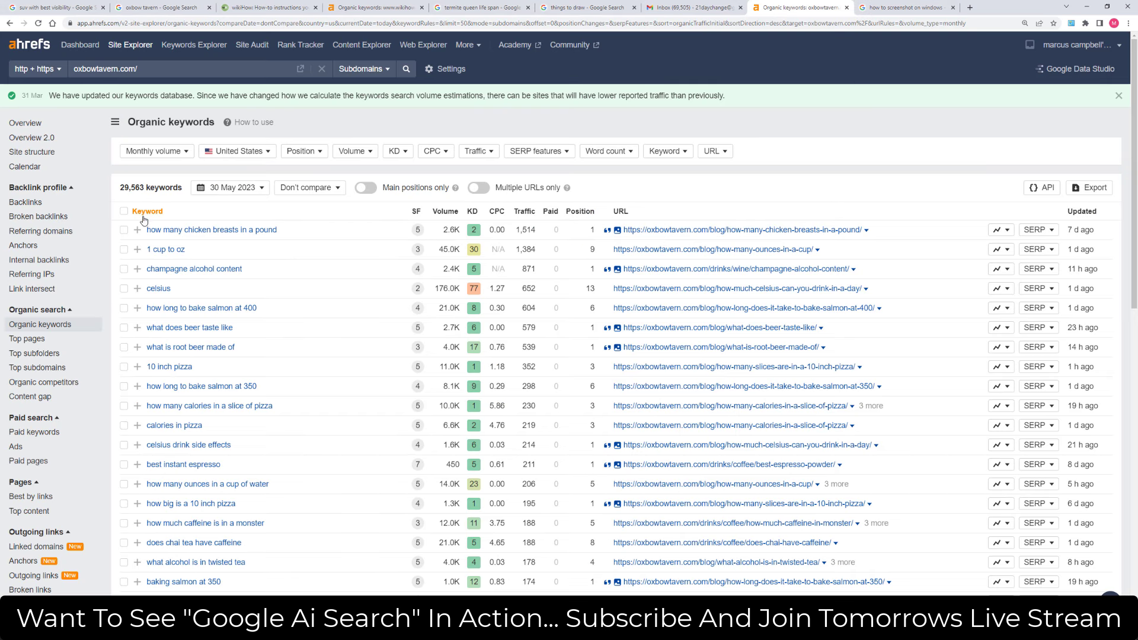
- Google the keywords 'how many chicken breasts in a pound' and '1 cup to oz' from Ahrefs
drag(144, 225, 262, 235)
right_click(279, 240)
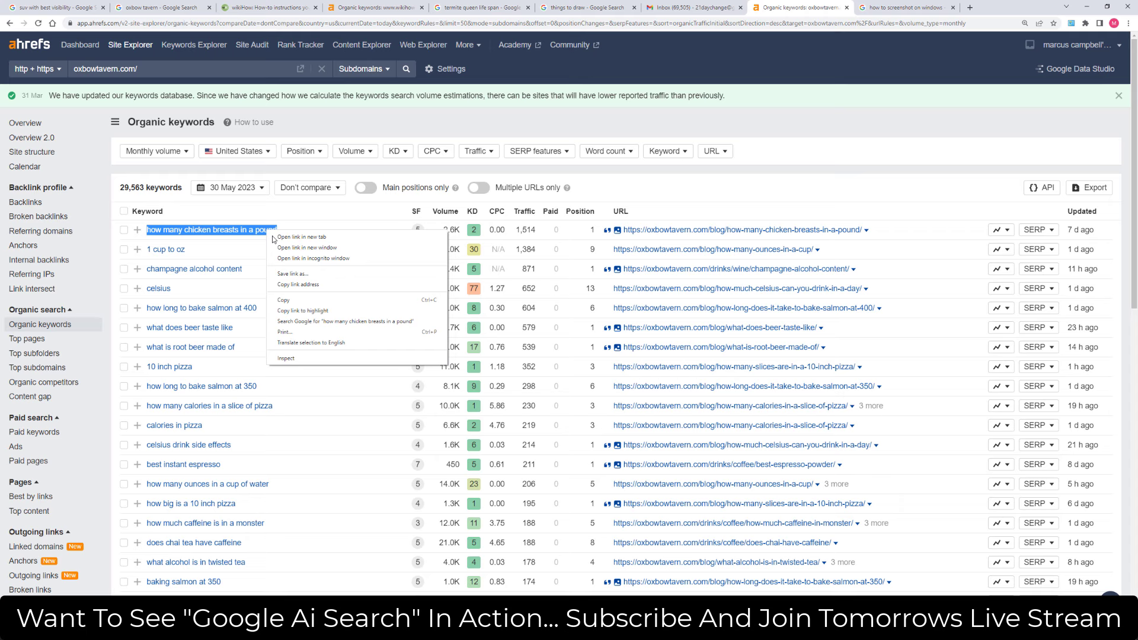
click(315, 323)
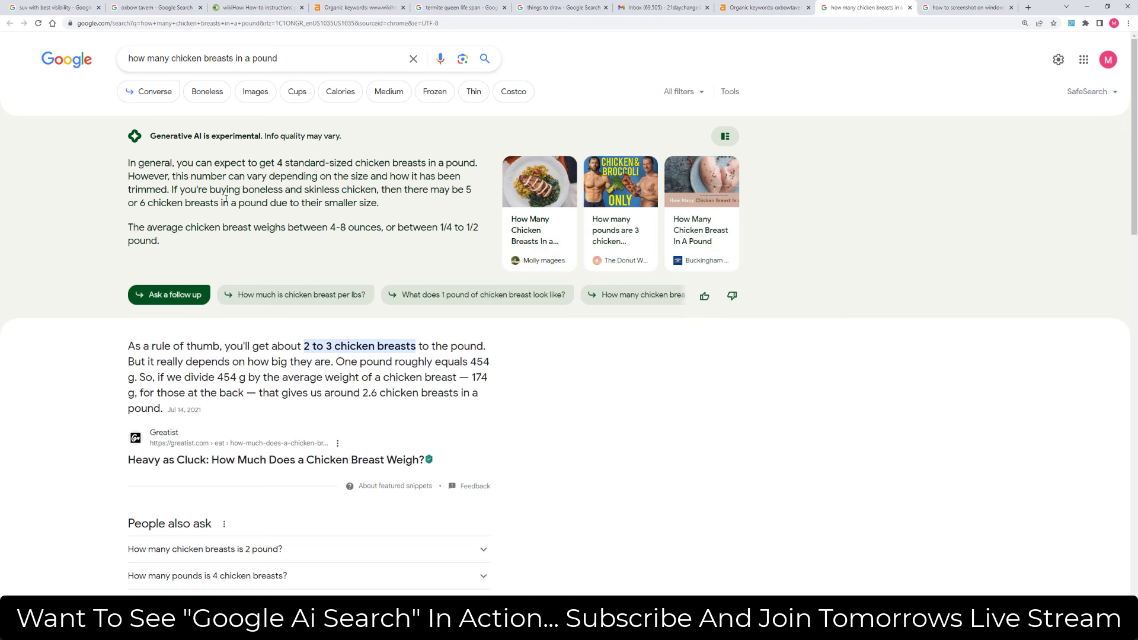
key(ctrl+shift+Tab)
drag(147, 249, 185, 249)
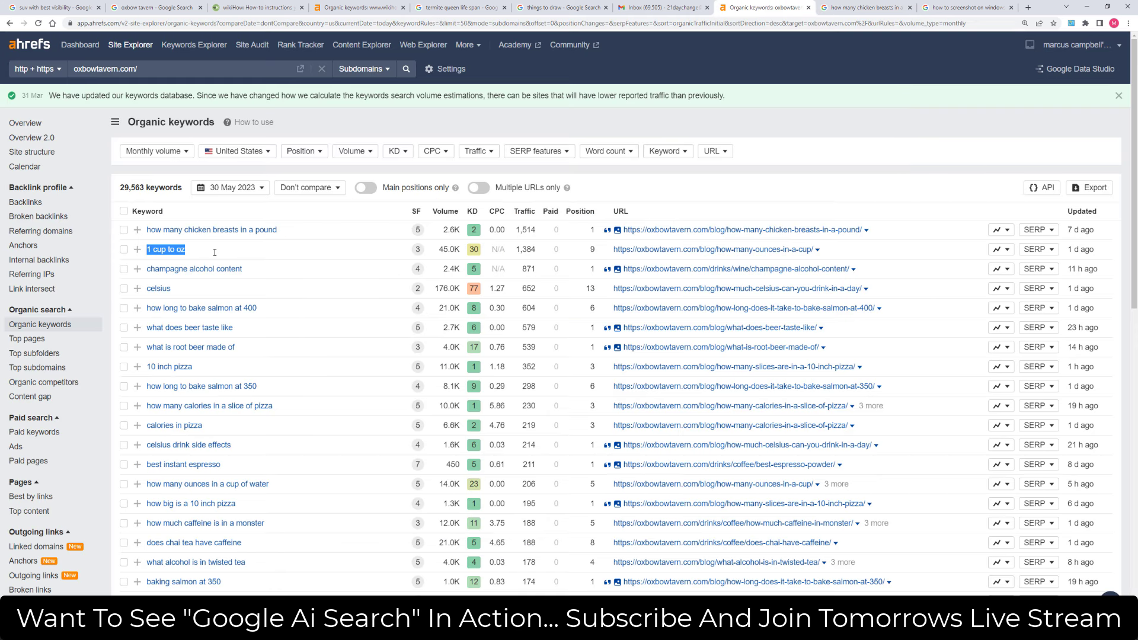
right_click(182, 252)
click(229, 343)
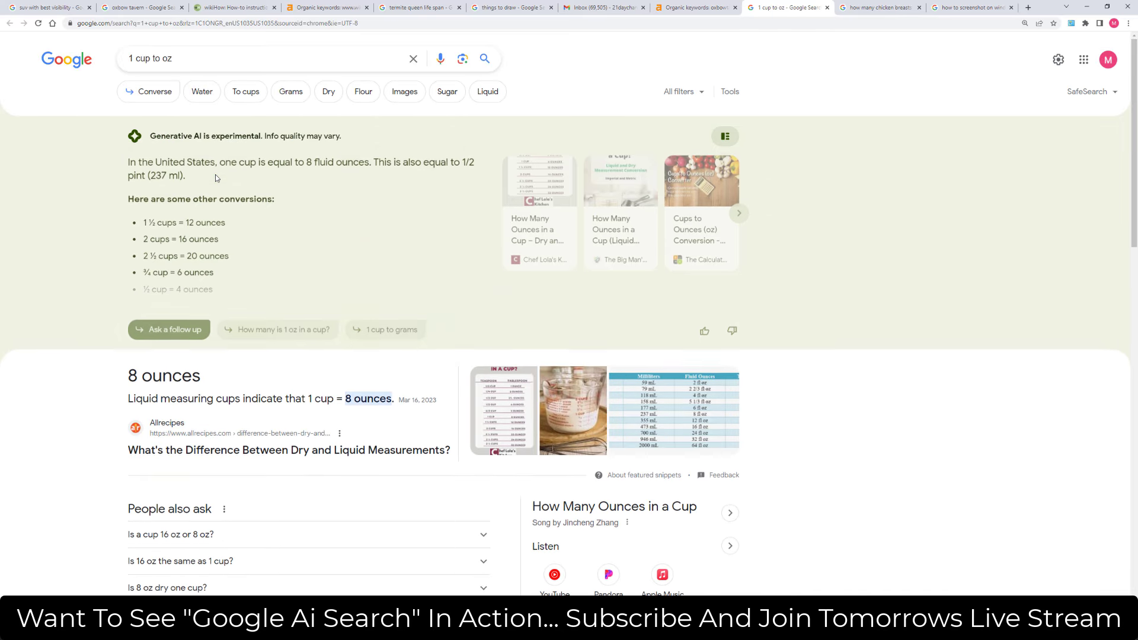
- Google 'how long to bake salmon at 350' and generate its AI overview
key(ctrl+shift+Tab)
drag(146, 386, 281, 391)
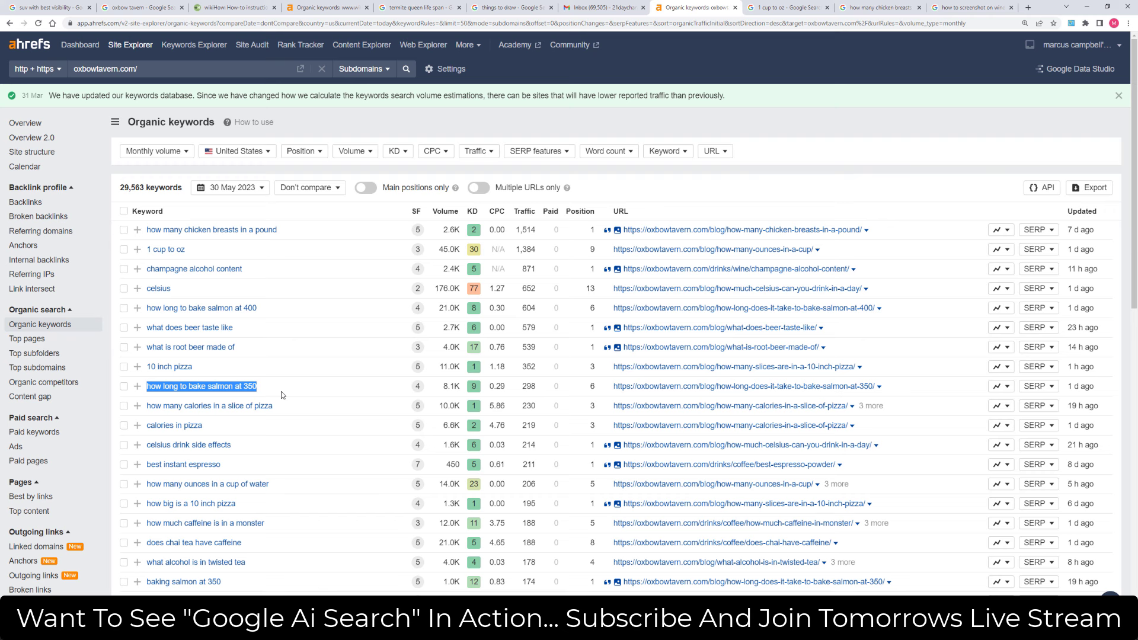
right_click(231, 395)
click(273, 425)
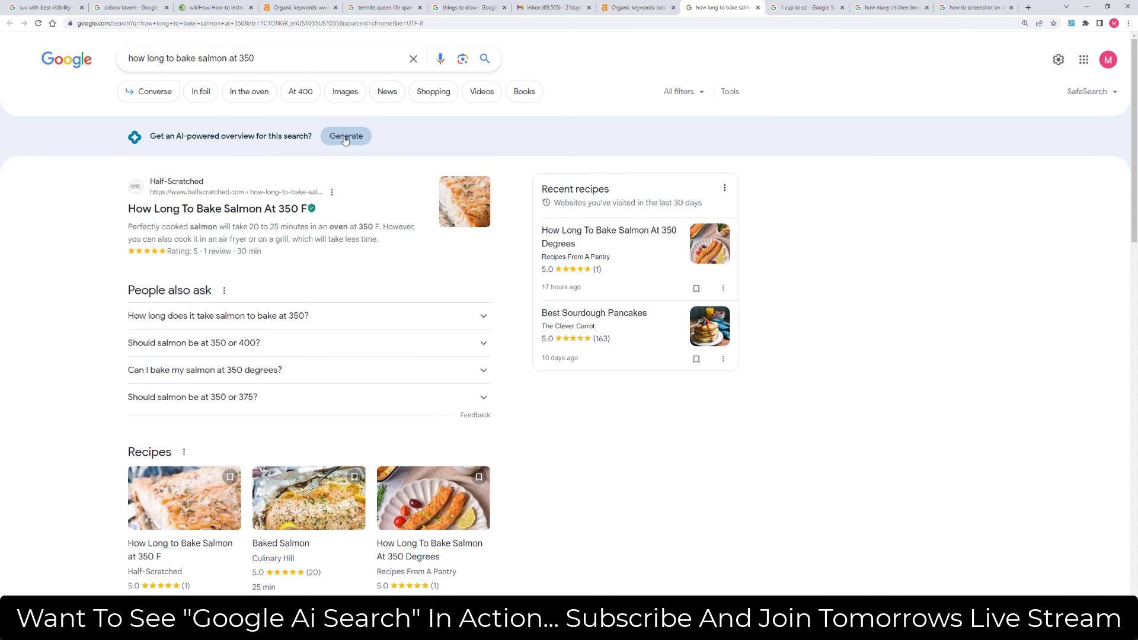
click(346, 137)
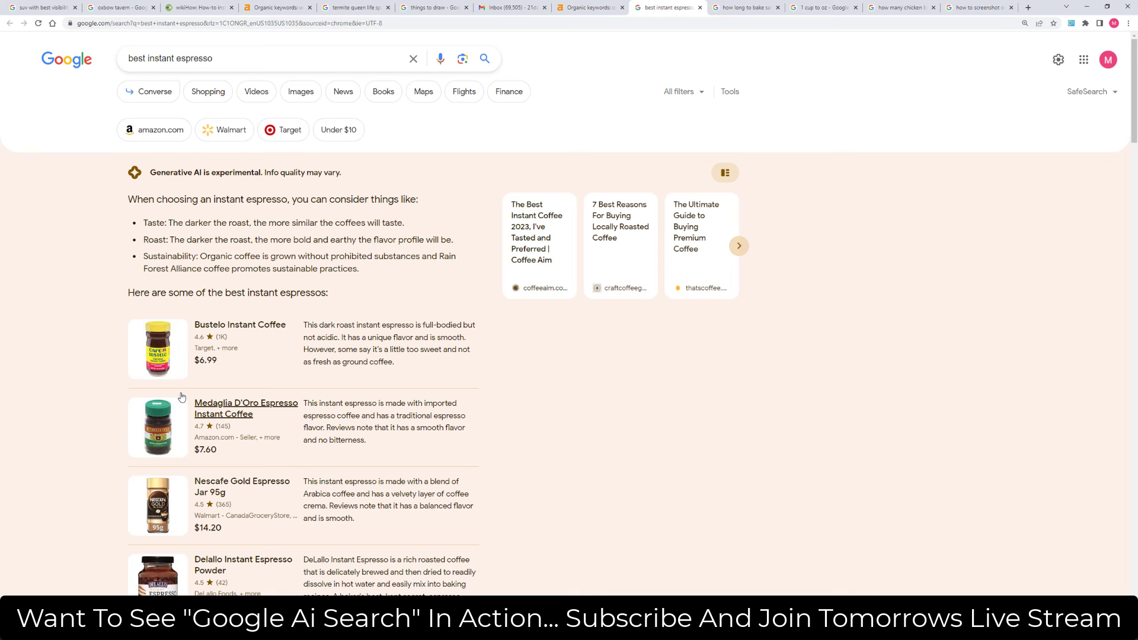
- Review the 'best instant espresso' AI overview and Oxbow Tavern snippet, then return to Ahrefs
scroll(283, 235, down, 5)
scroll(283, 235, down, 3)
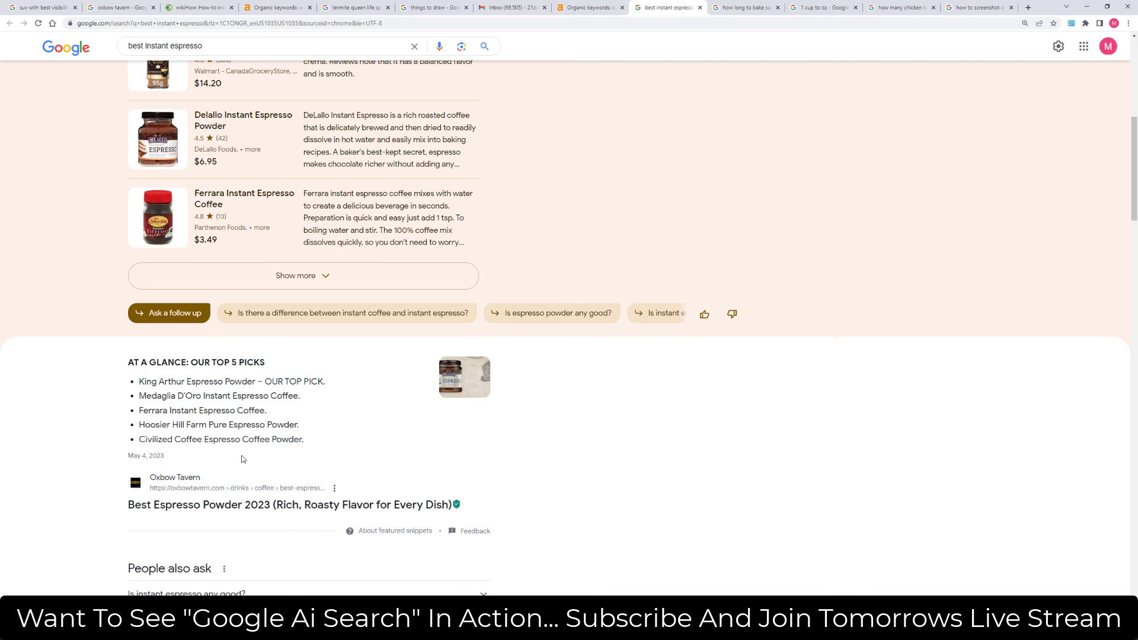
key(ctrl+shift+Tab)
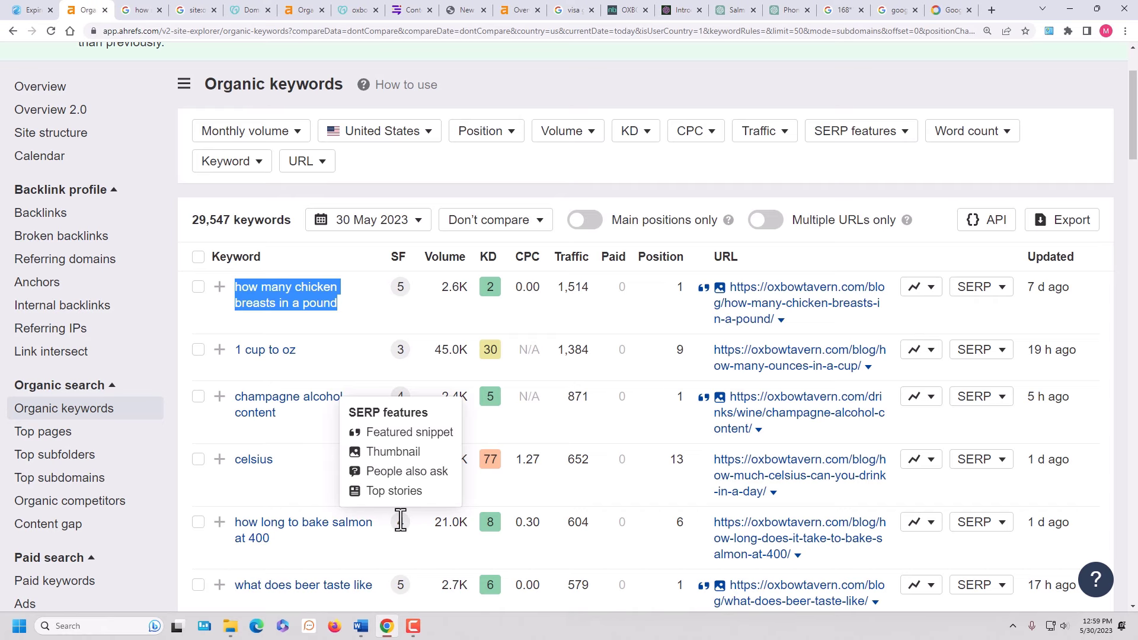
- Find 'Balance' in the Trigger Word List, then mark creditliftoff.com among GoDaddy won domains
scroll(399, 521, down, 4)
scroll(316, 490, down, 7)
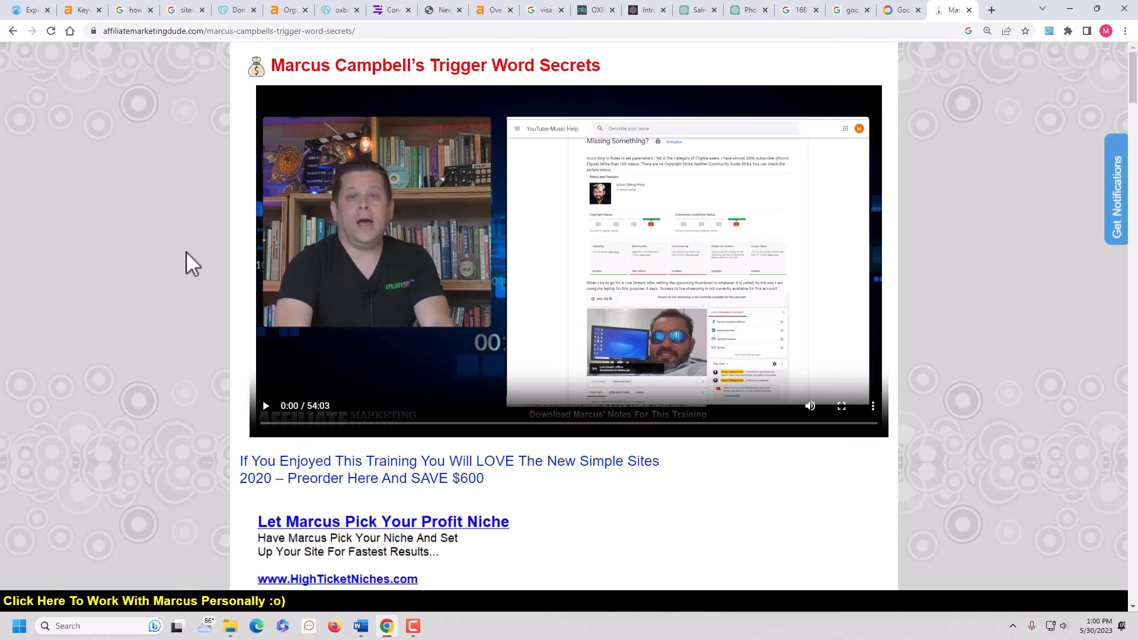
scroll(477, 399, down, 9)
scroll(479, 400, down, 6)
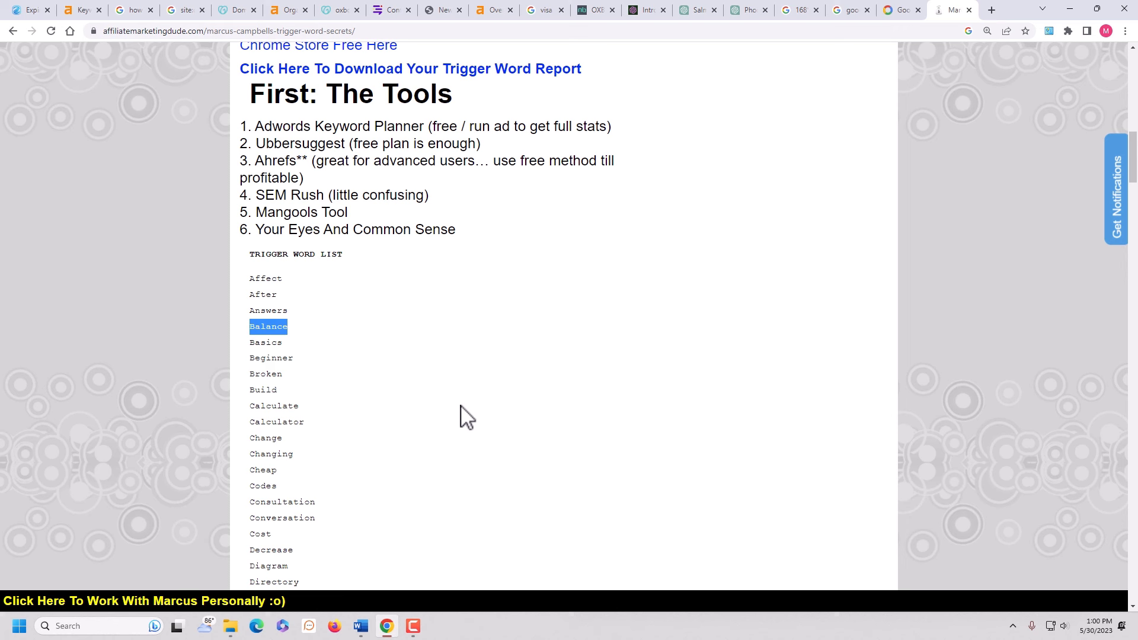
scroll(276, 548, down, 2)
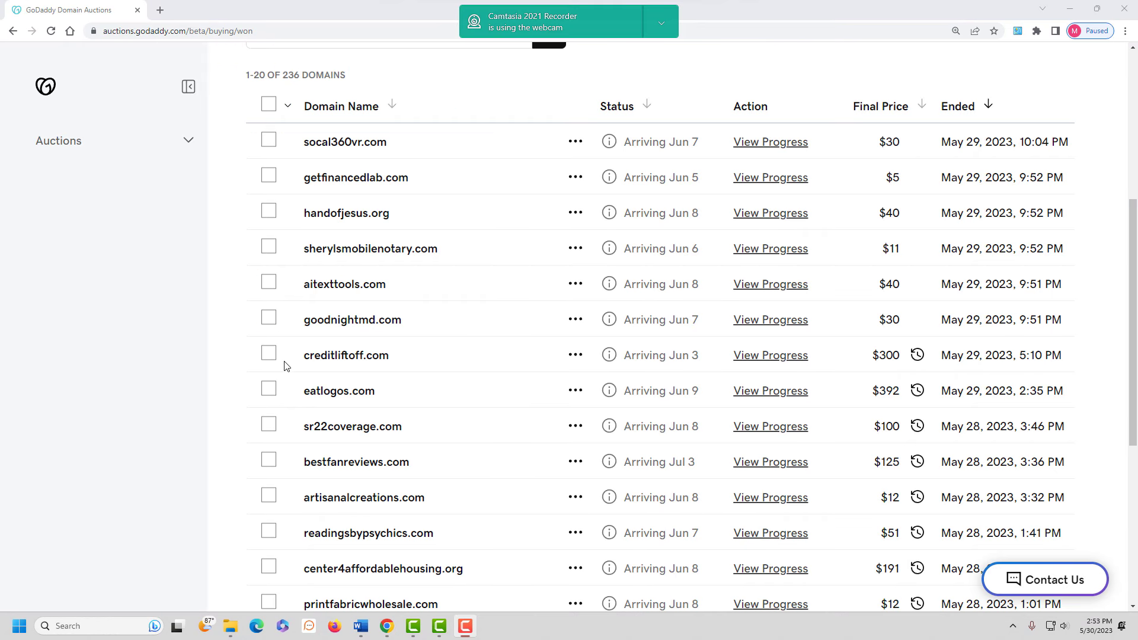
drag(300, 356, 370, 357)
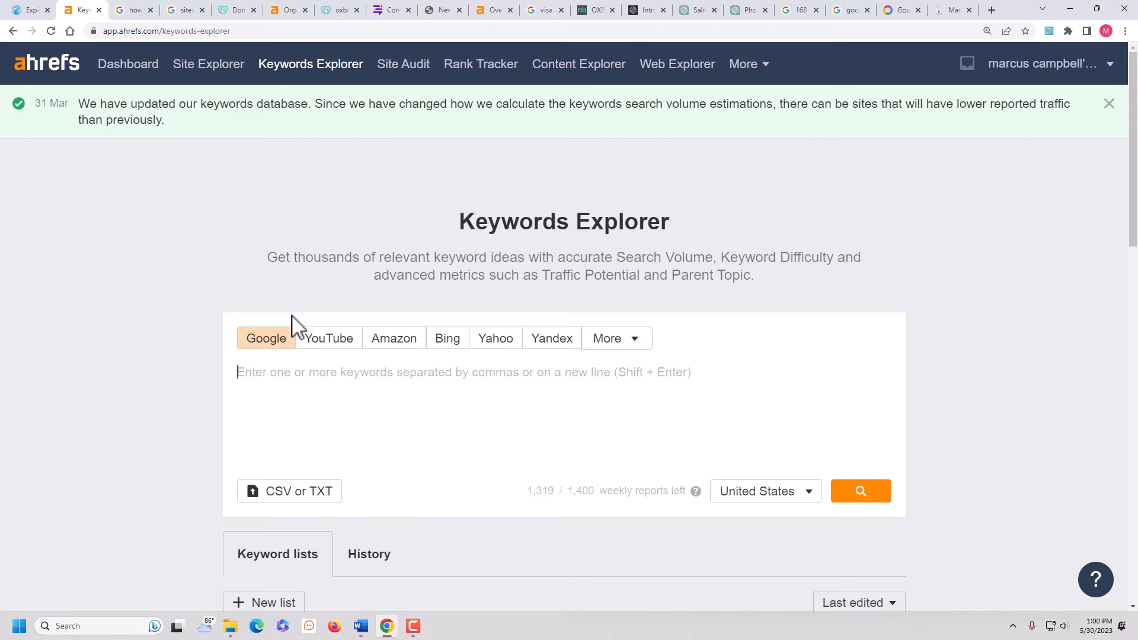
- Search Keywords Explorer for the seed keyword 'balance credit'
text(Balance)
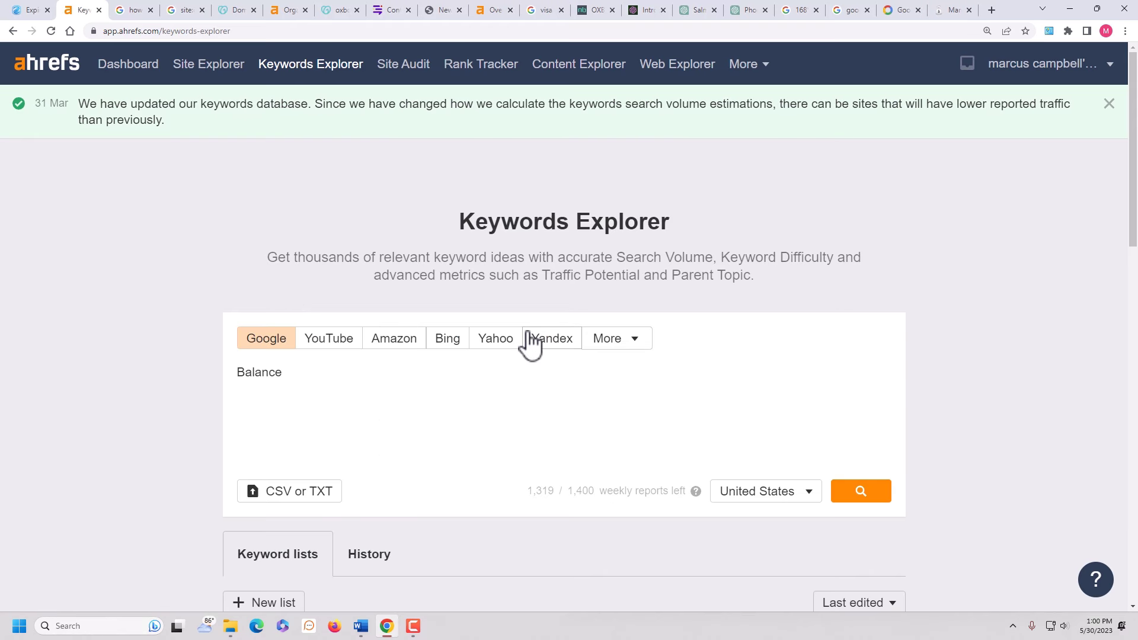
text(credit)
key(Return)
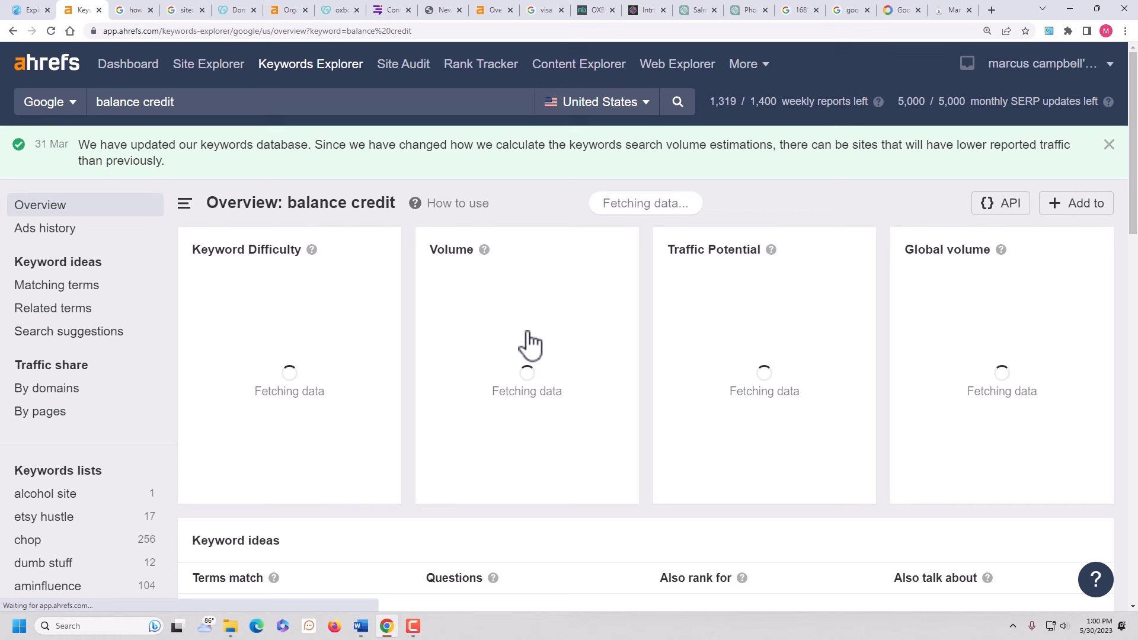
scroll(486, 379, down, 1)
scroll(486, 379, down, 3)
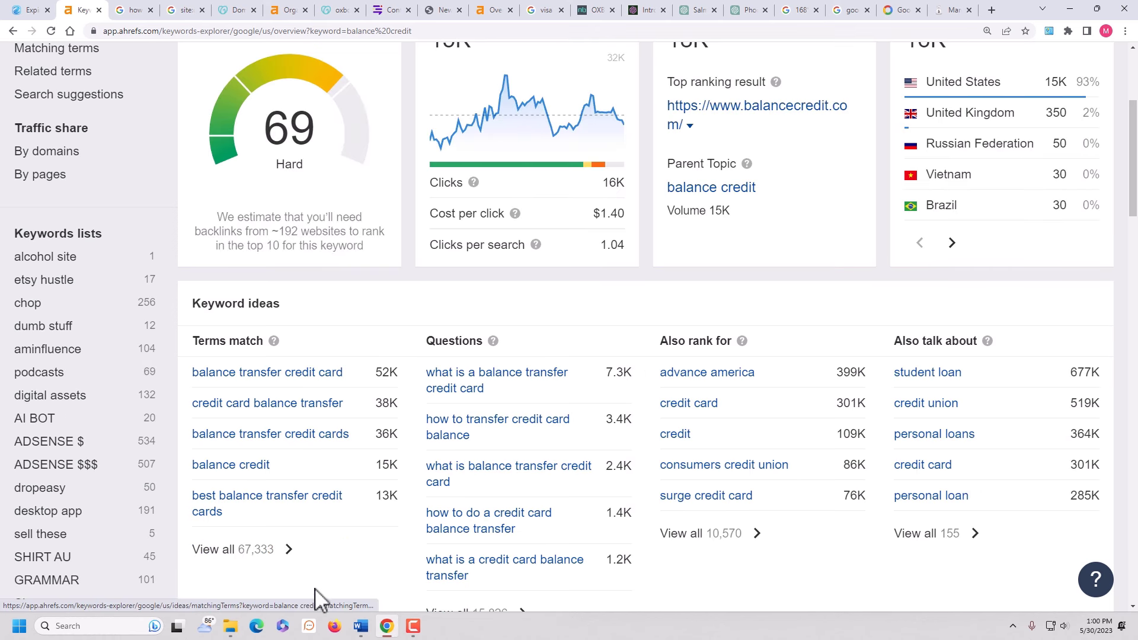
- List all matching terms filtered to KD 8 or less, giving 266 keywords
click(268, 554)
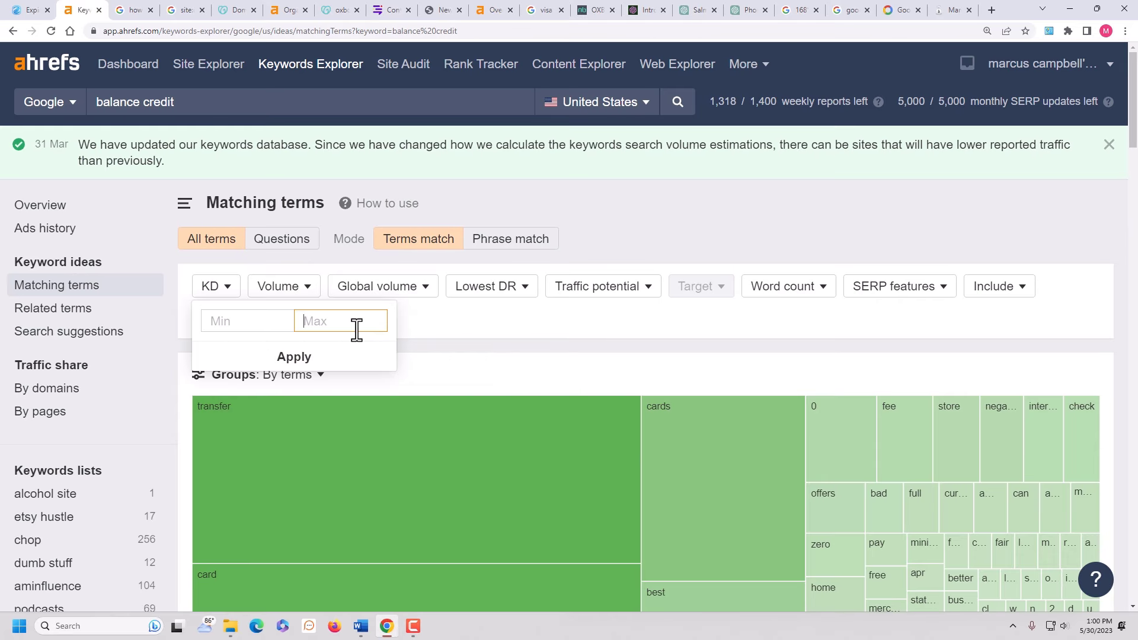
click(338, 358)
click(231, 363)
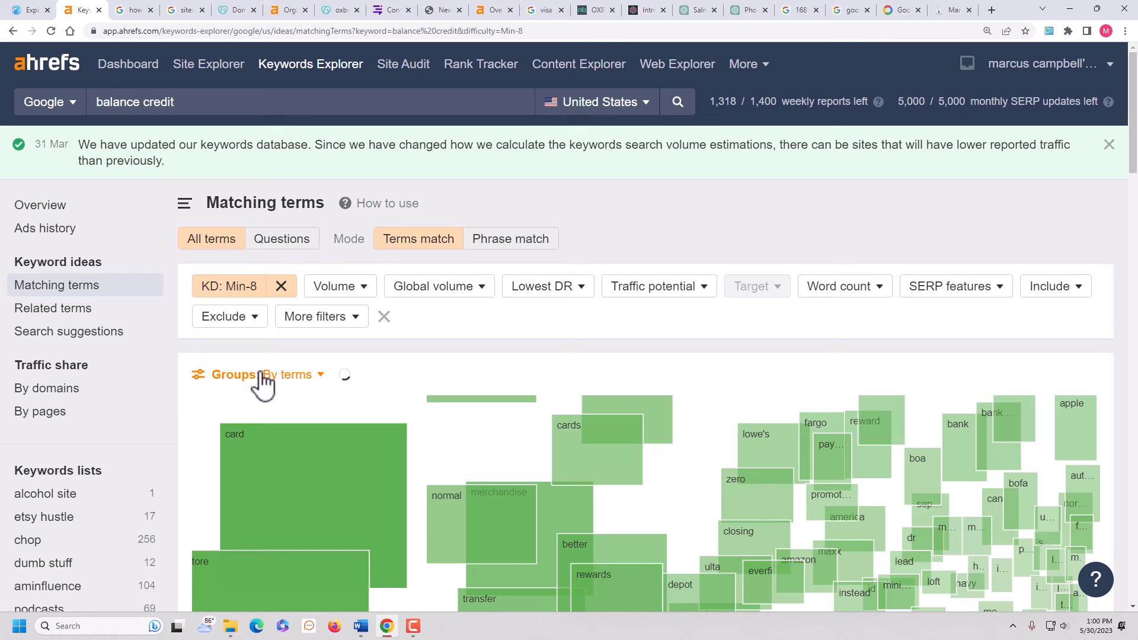
scroll(409, 309, down, 5)
scroll(413, 307, down, 3)
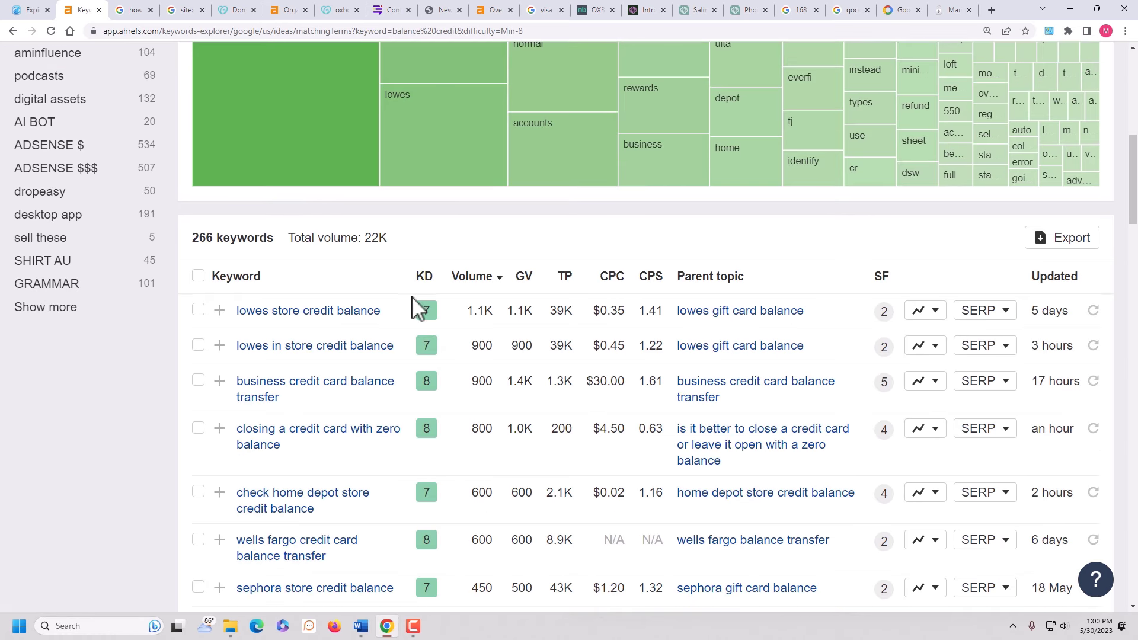
scroll(413, 302, down, 3)
scroll(413, 302, down, 18)
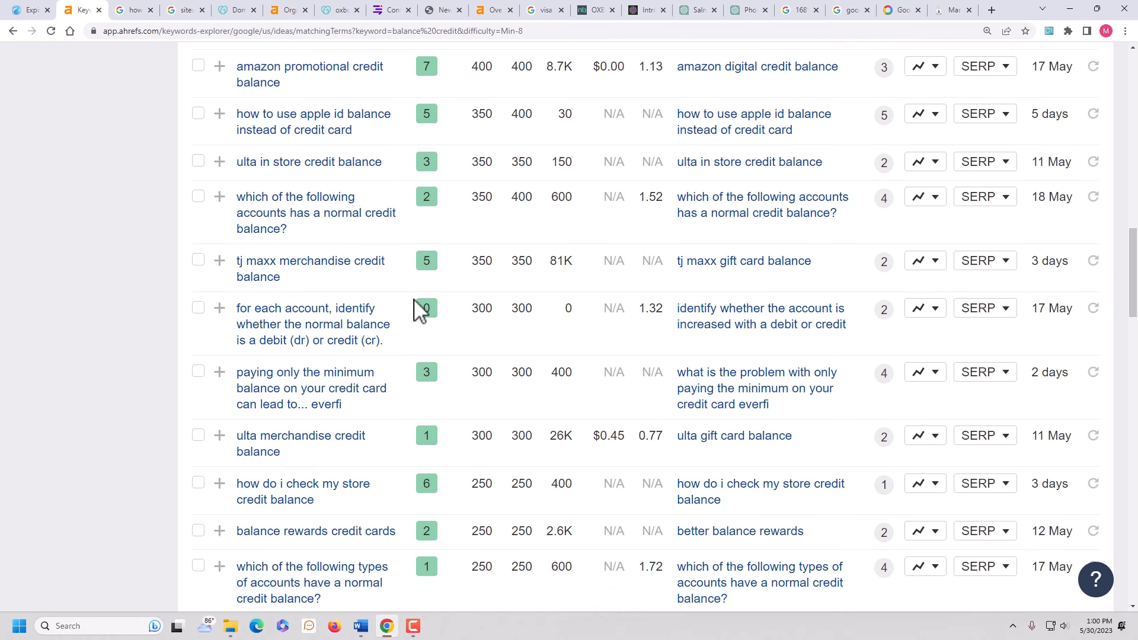
scroll(414, 309, down, 14)
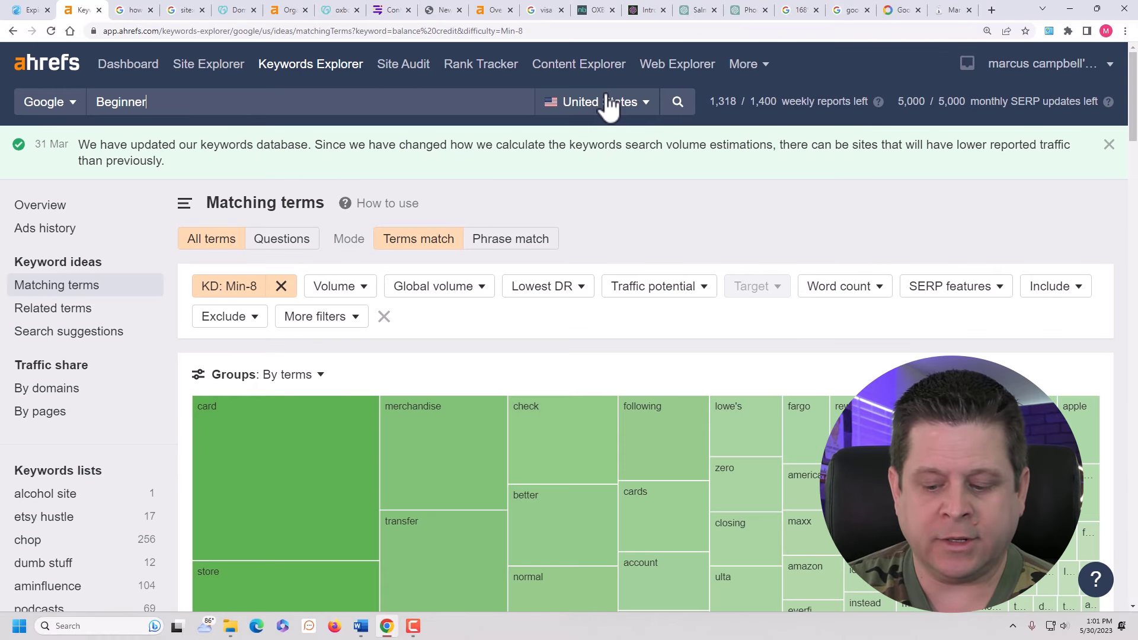
- Search 'beginners' and browse matching terms such as 'keto diet for beginners' at 9.9K volume
text(s)
key(Return)
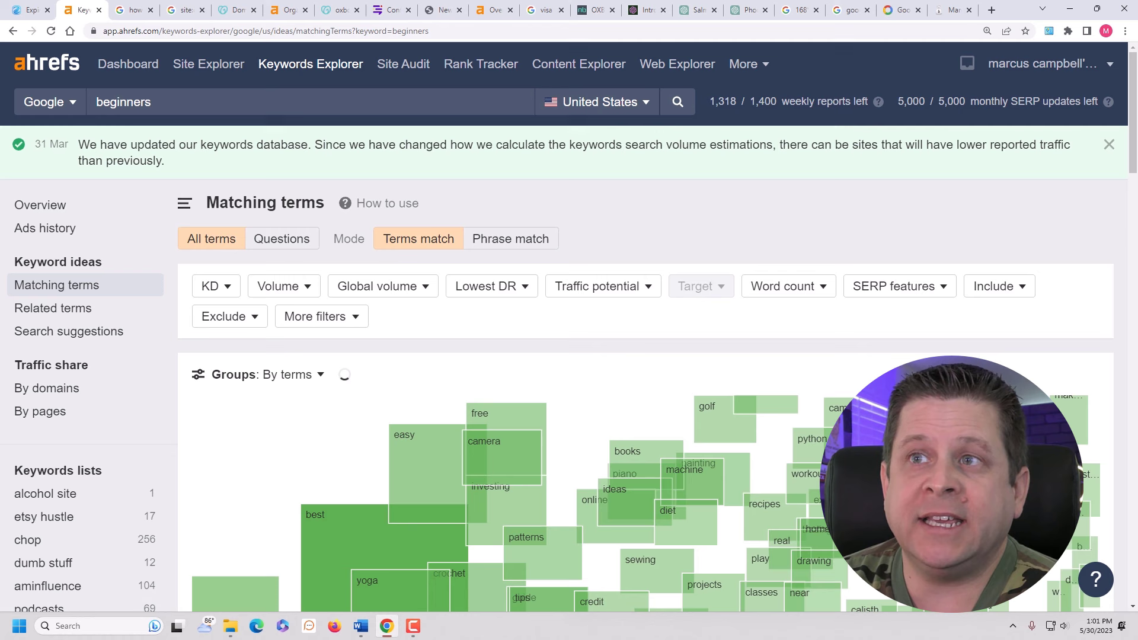
scroll(477, 379, down, 20)
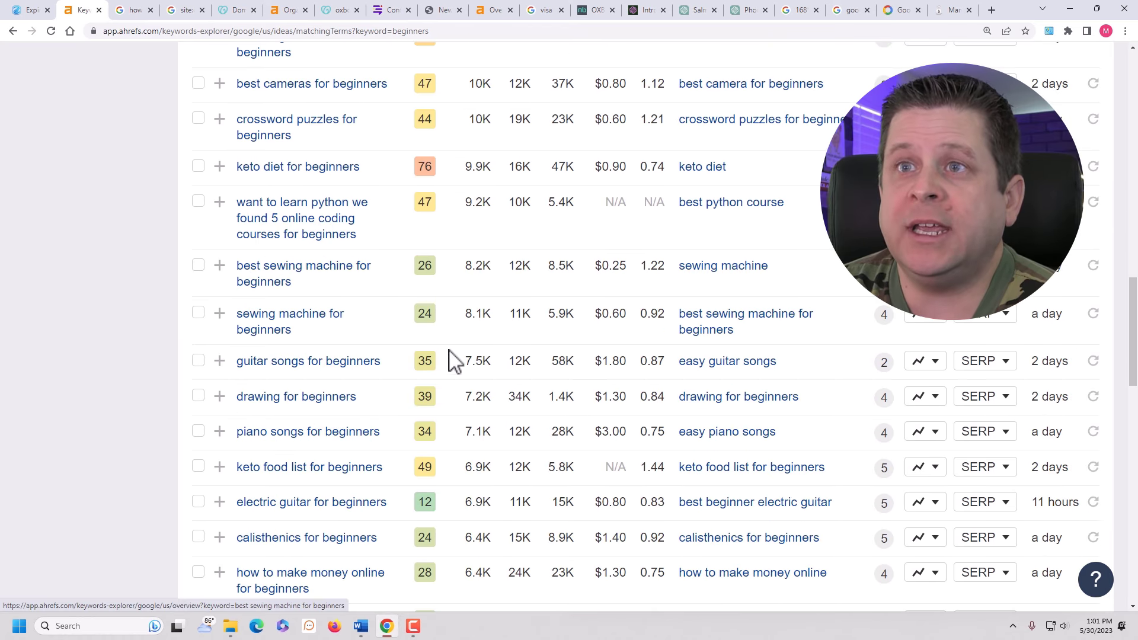
scroll(379, 391, down, 2)
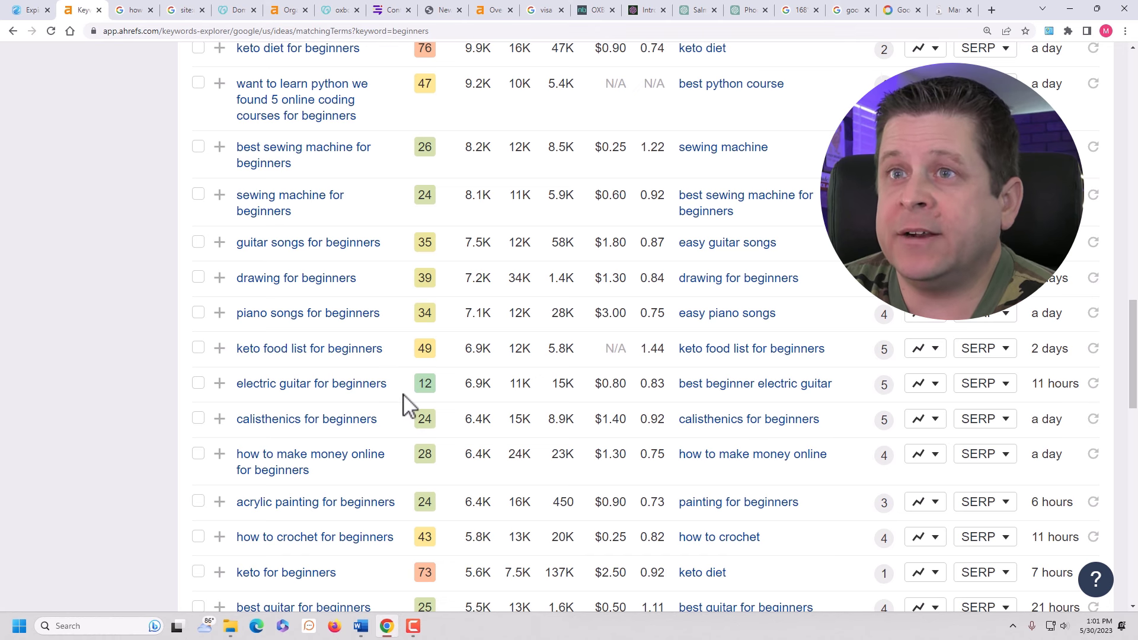
- Open the Google results for 'electric guitar for beginners' and scroll through the ranking pages
click(235, 385)
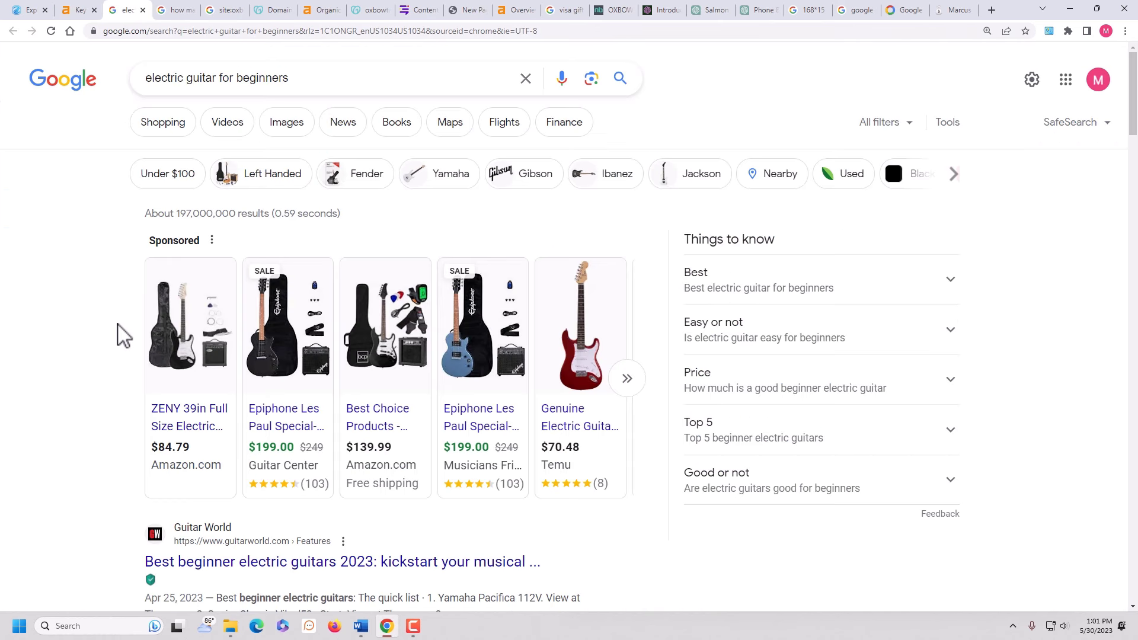
scroll(123, 335, down, 2)
scroll(123, 335, down, 10)
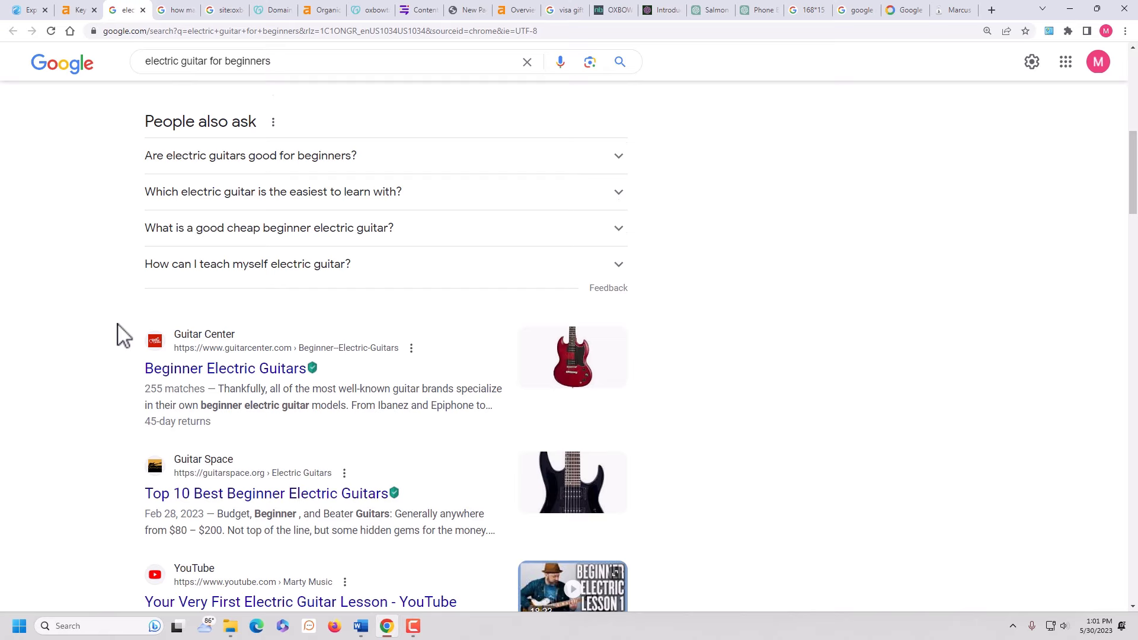
scroll(123, 336, down, 15)
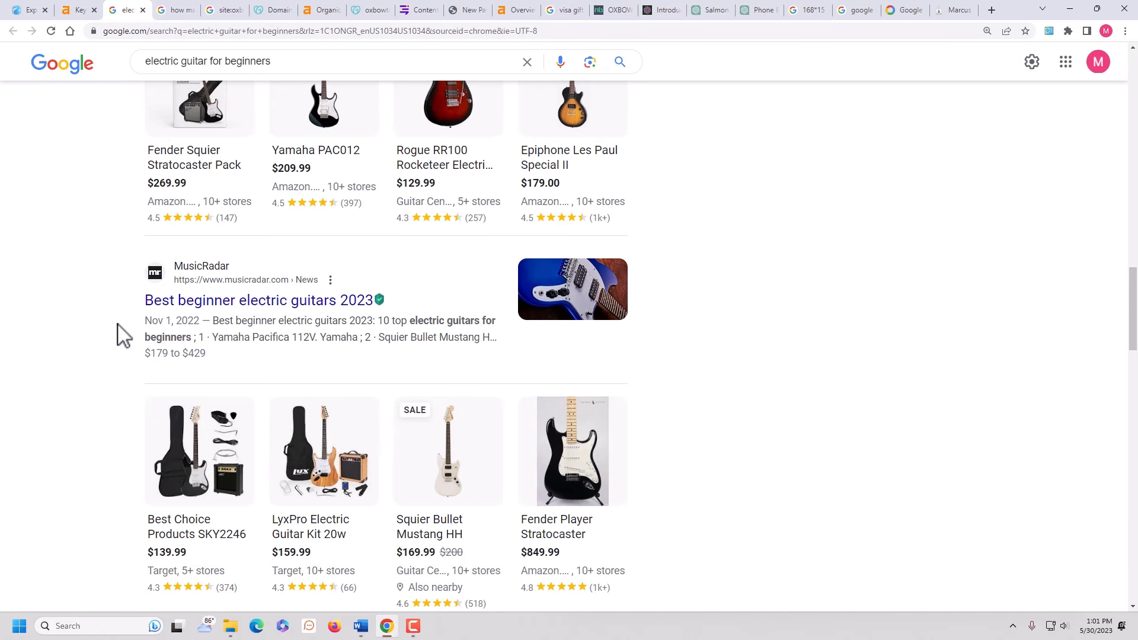
scroll(123, 335, down, 10)
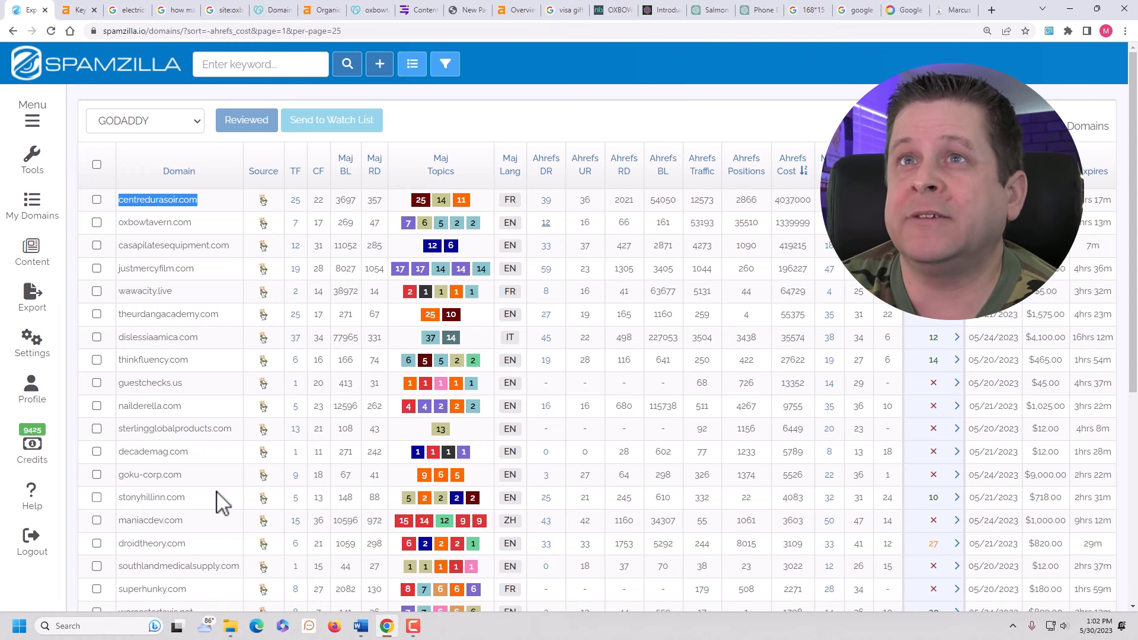
- Move from the GoDaddy auctions and site:oxbowtavern.com tabs to oxbowtavern.com's Ahrefs organic keywords table
click(269, 10)
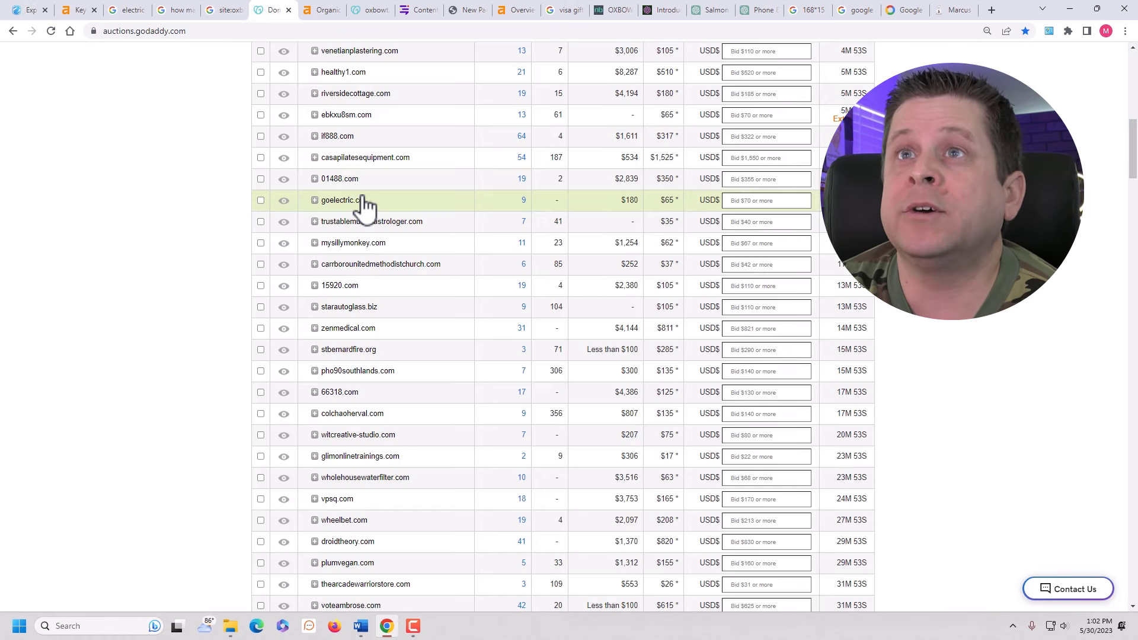
click(225, 10)
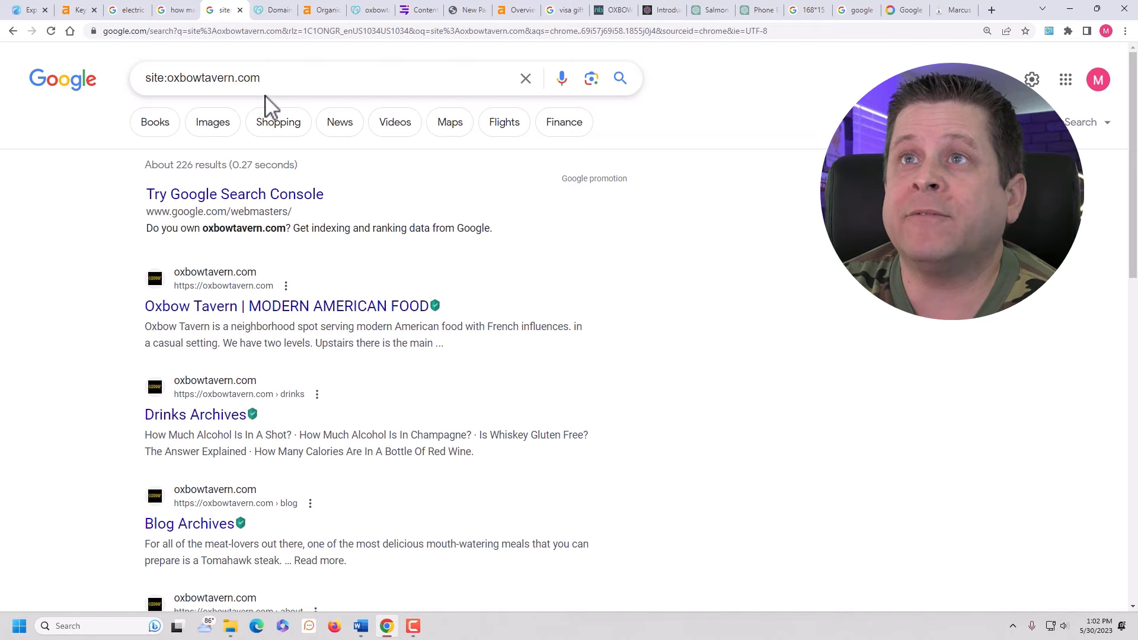
key(ctrl+2)
scroll(291, 356, down, 18)
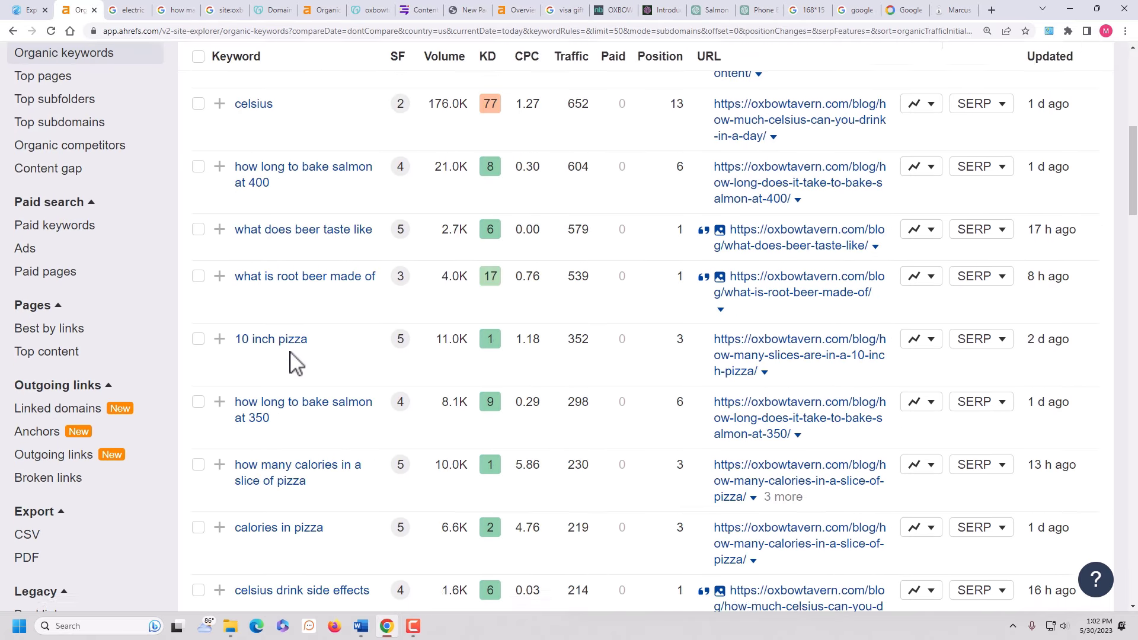
scroll(292, 356, down, 16)
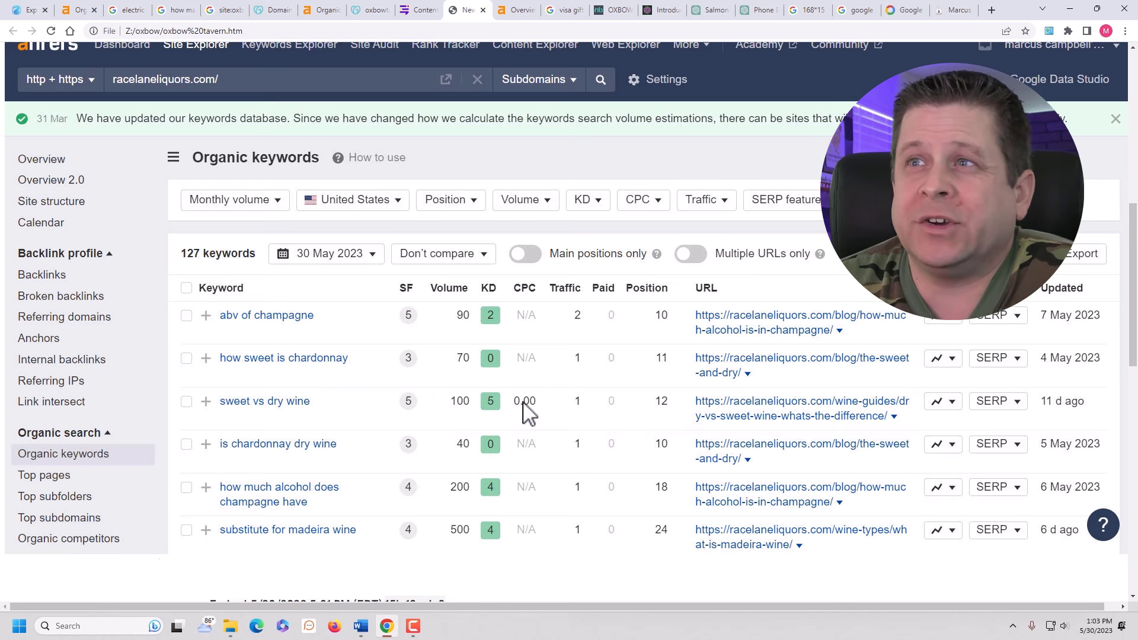
- Scroll down to the lost keywords in racelaneliquors.com's Ahrefs overview report
scroll(646, 341, down, 2)
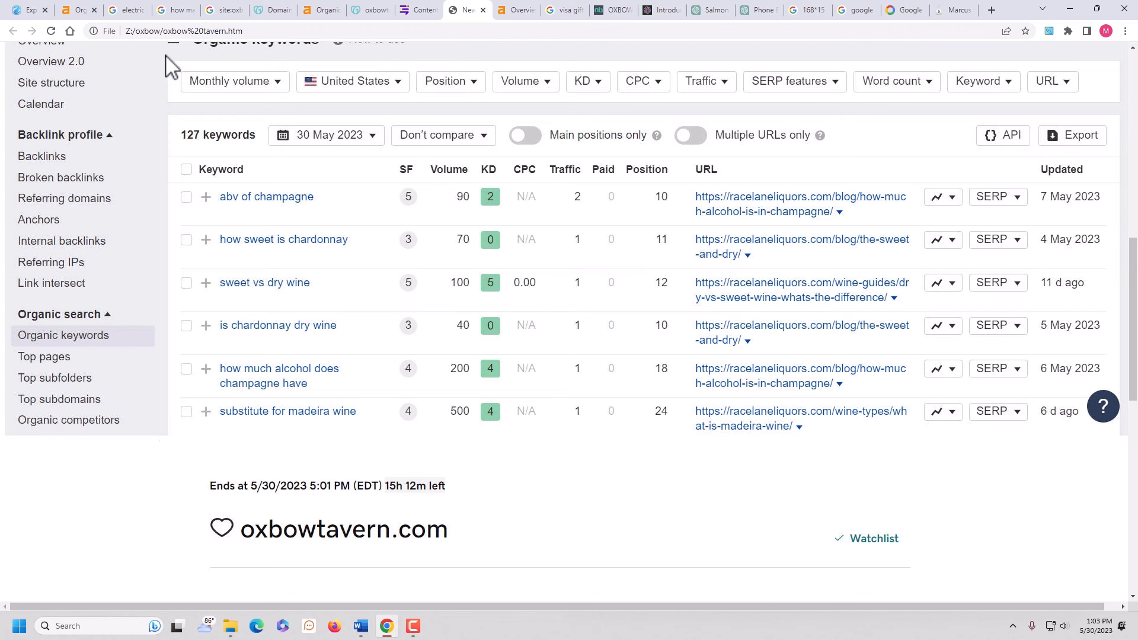
click(325, 10)
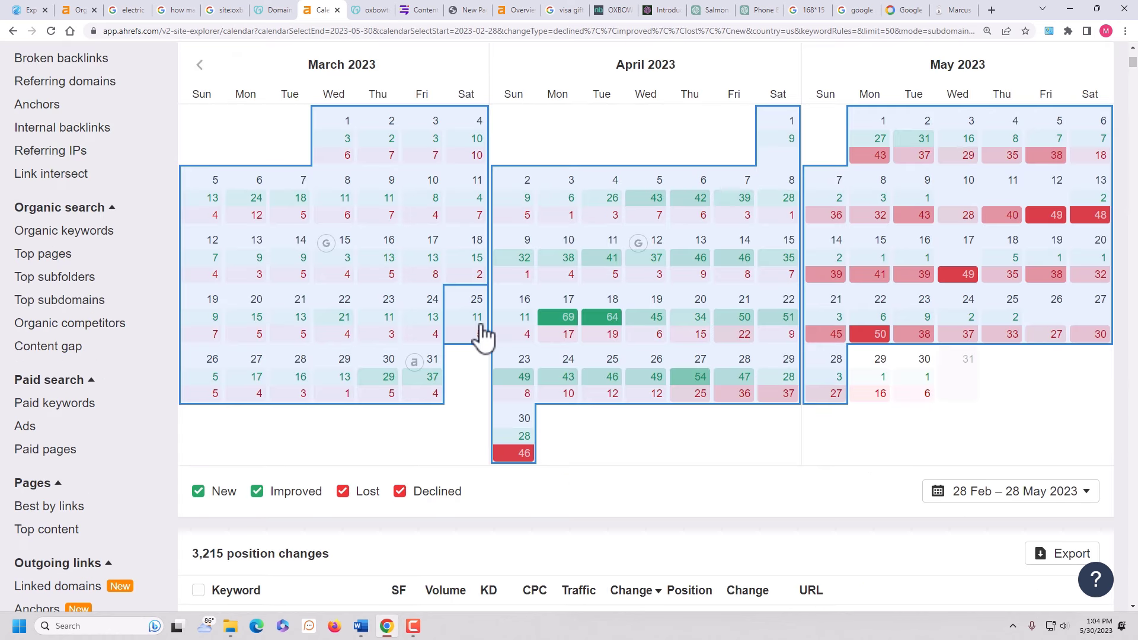
scroll(483, 335, down, 5)
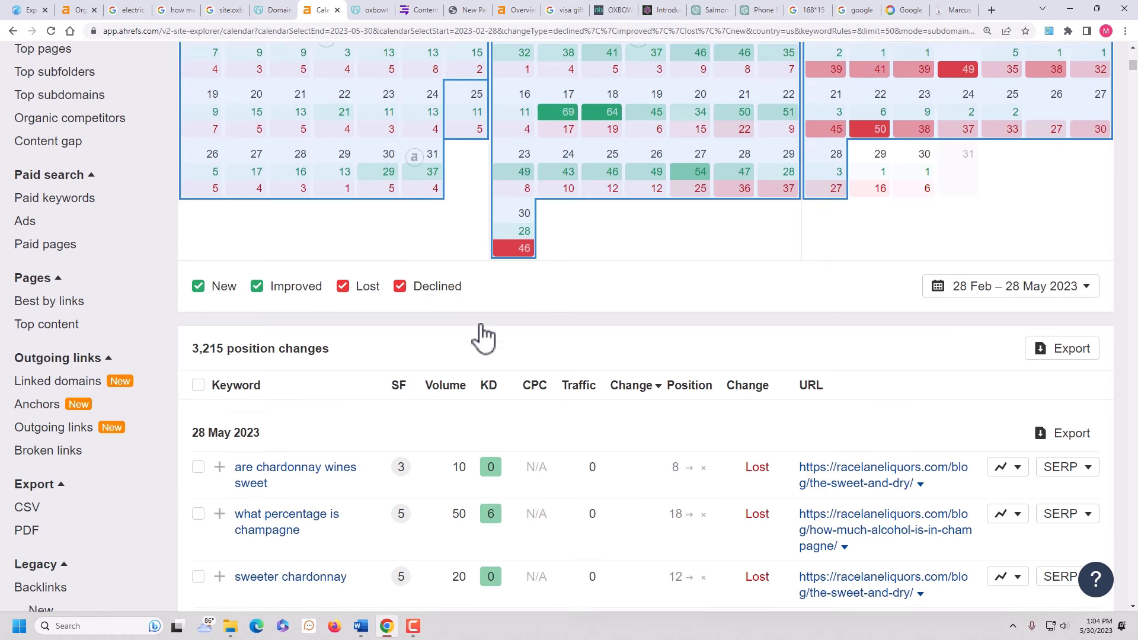
- Select the lost keyword 'are chardonnay wines sweet' and bring up its Search Google option
double_click(242, 320)
drag(270, 328, 282, 343)
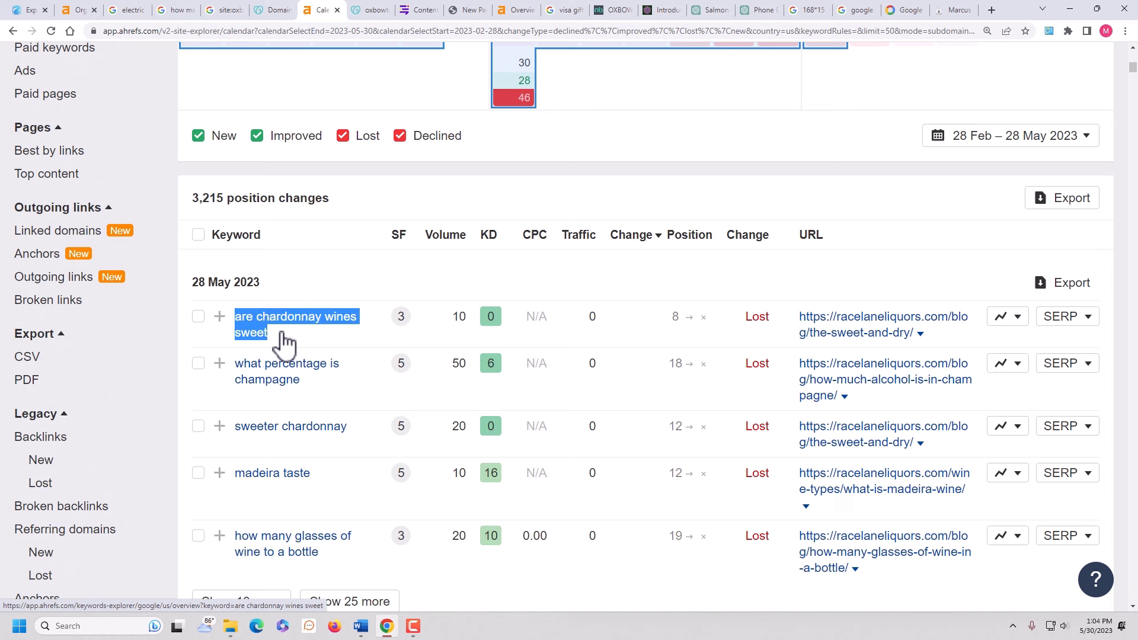
right_click(284, 346)
click(338, 452)
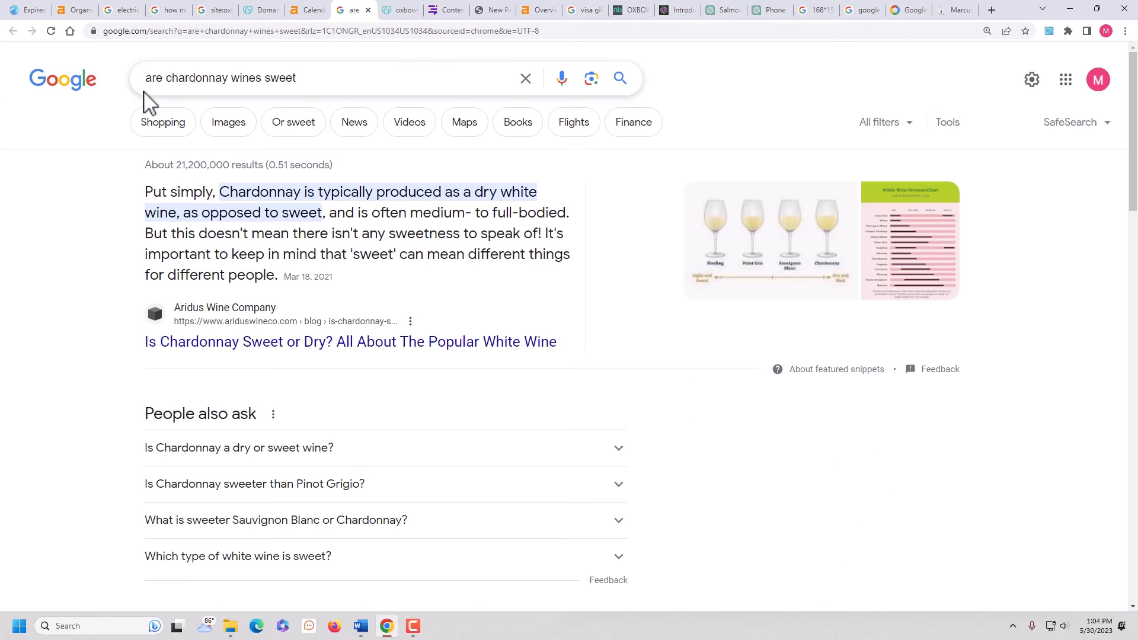
scroll(525, 405, down, 8)
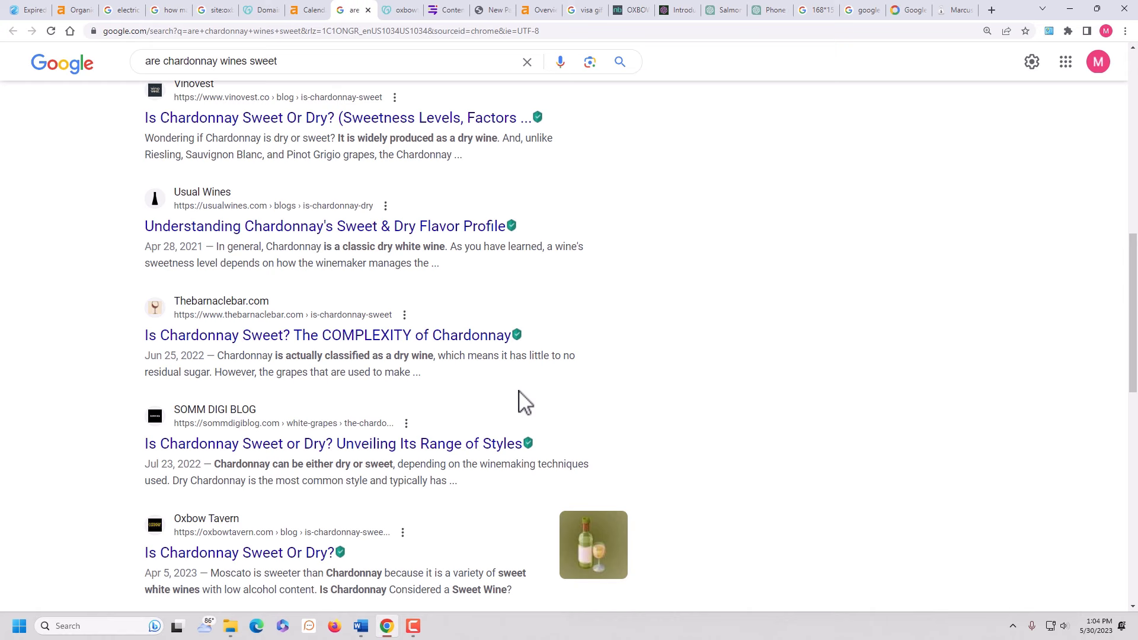
scroll(524, 403, down, 3)
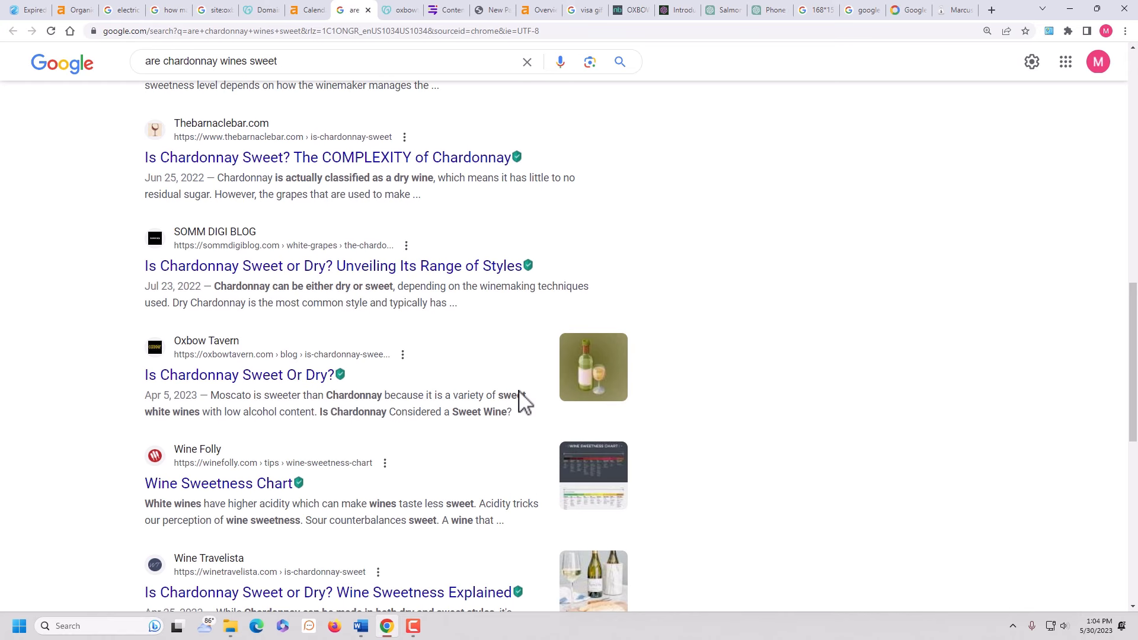
scroll(524, 403, down, 9)
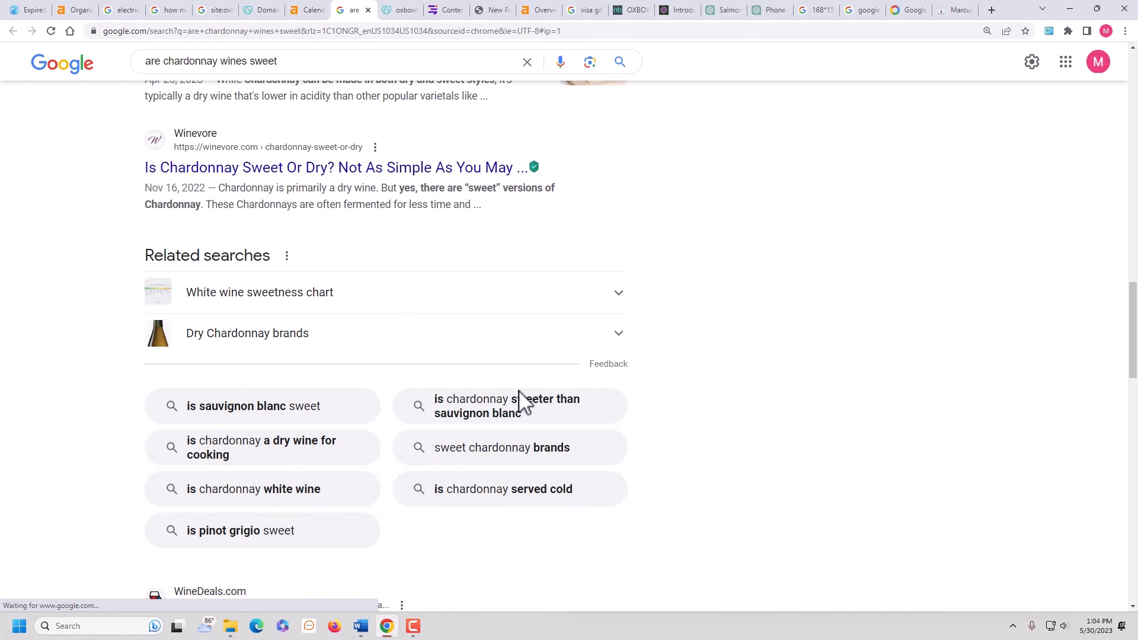
scroll(219, 210, up, 6)
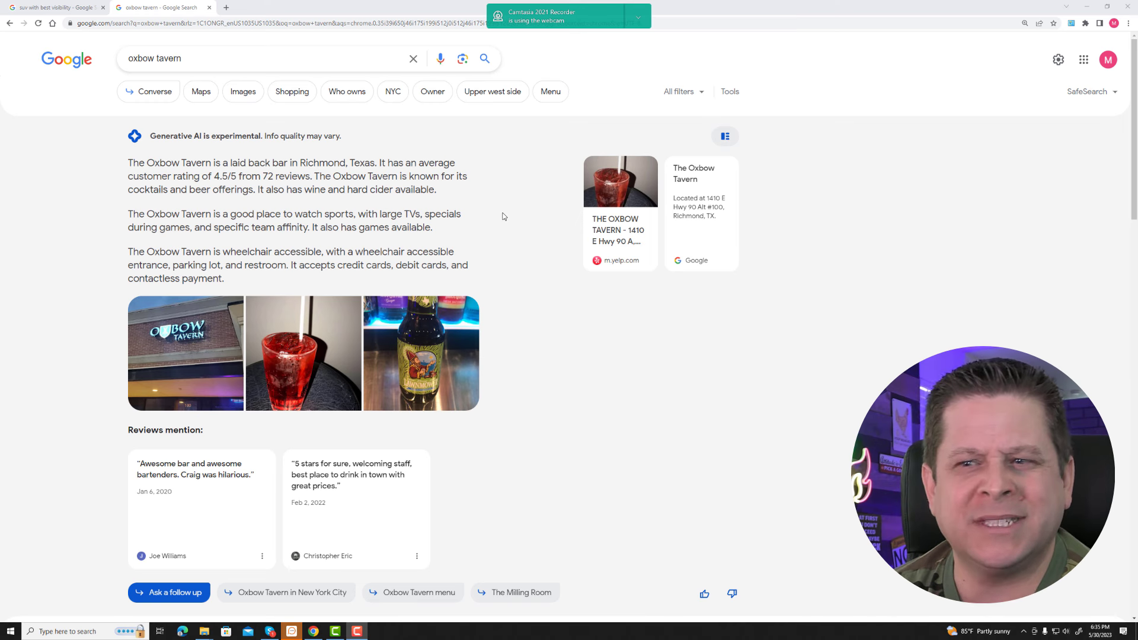
scroll(502, 216, down, 1)
scroll(503, 216, down, 3)
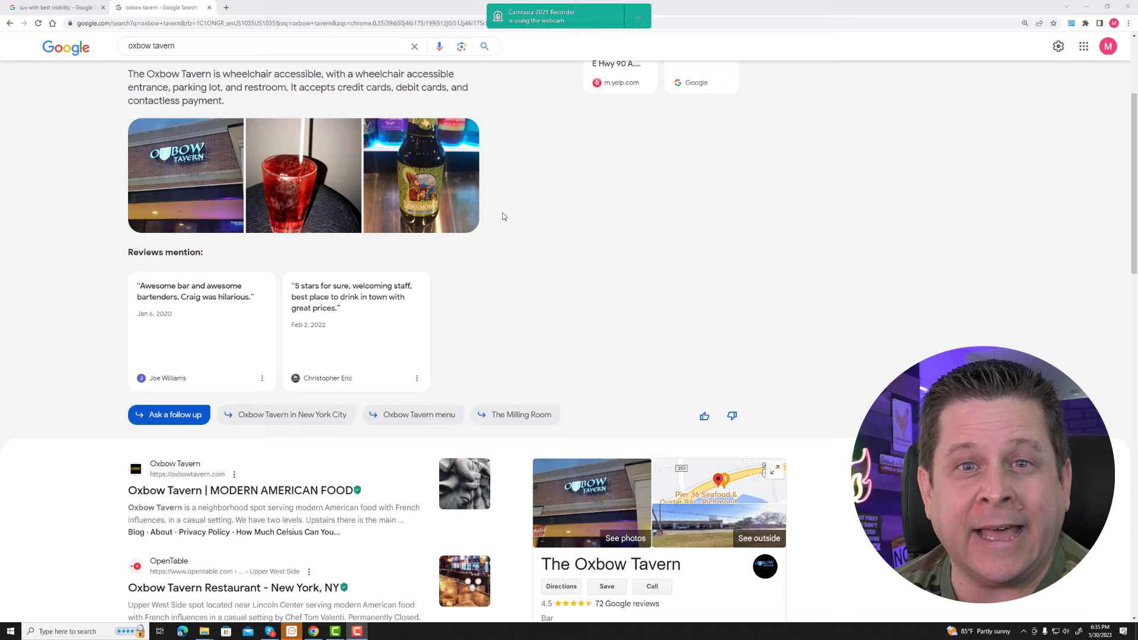
scroll(502, 217, down, 1)
scroll(503, 216, down, 3)
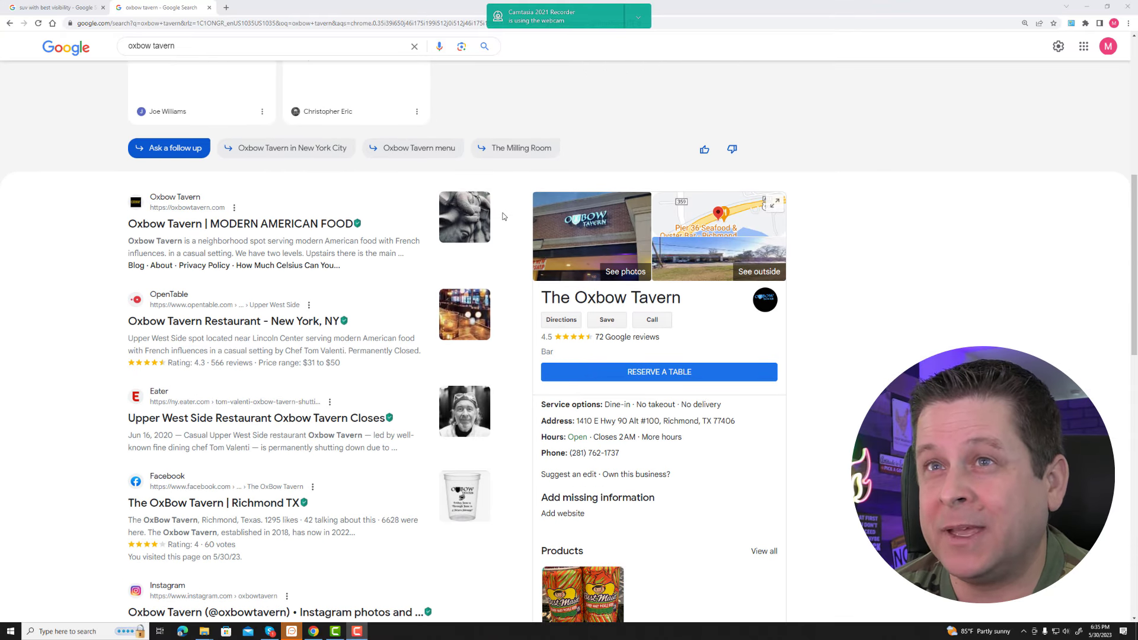
scroll(502, 217, down, 5)
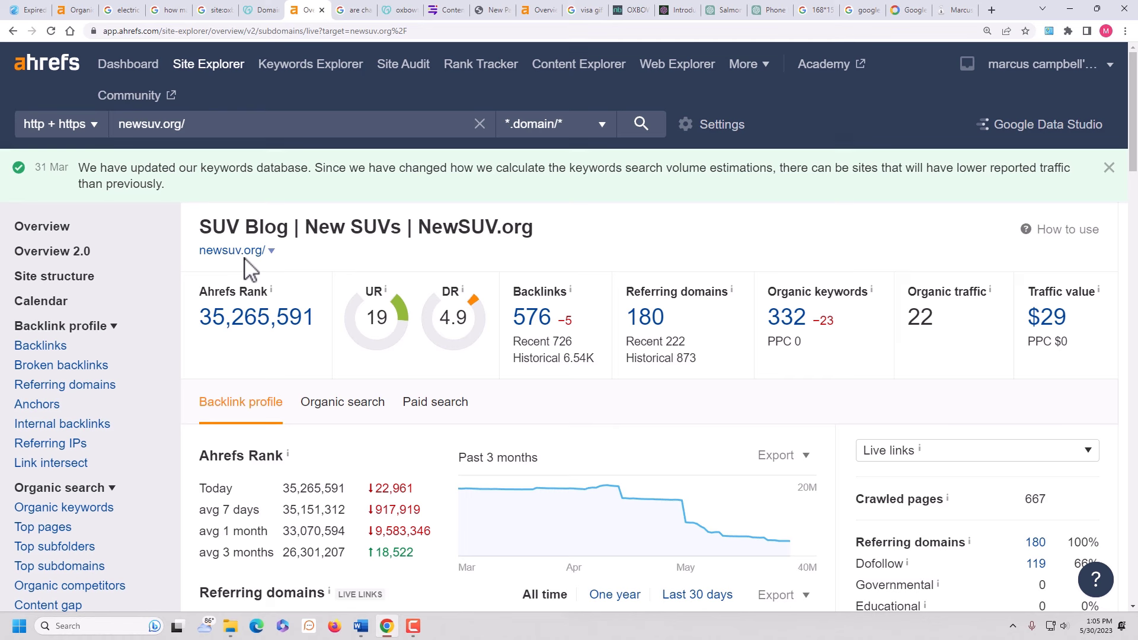
- Open newsuv.org's 332 organic keywords and search Google for 'suv with best visibility'
click(784, 320)
scroll(586, 325, down, 1)
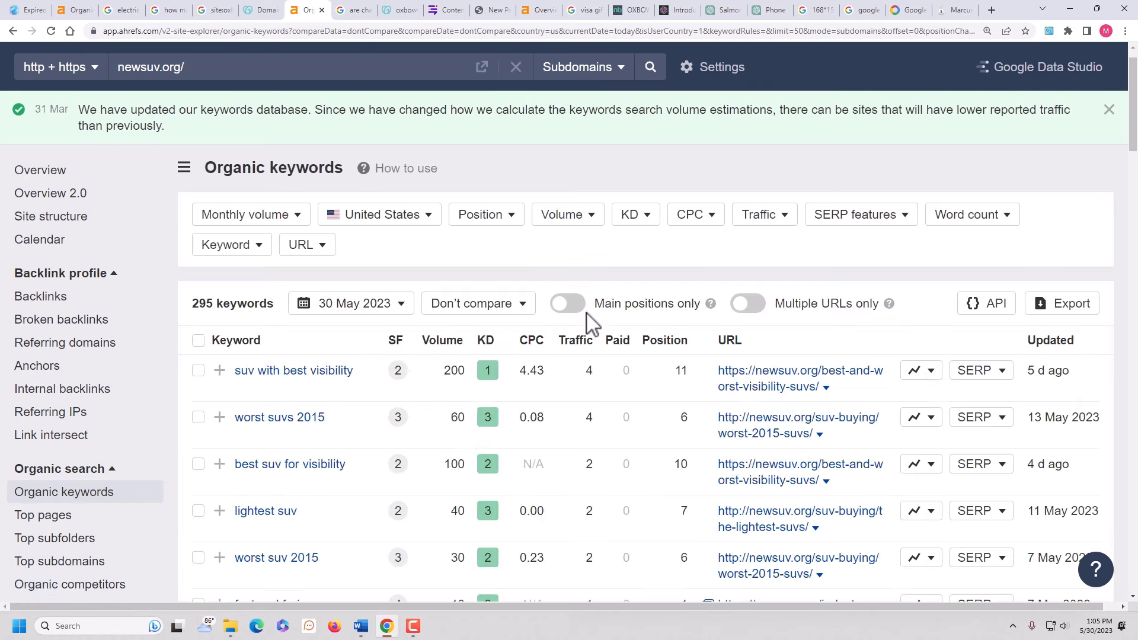
scroll(591, 323, down, 5)
scroll(586, 325, up, 3)
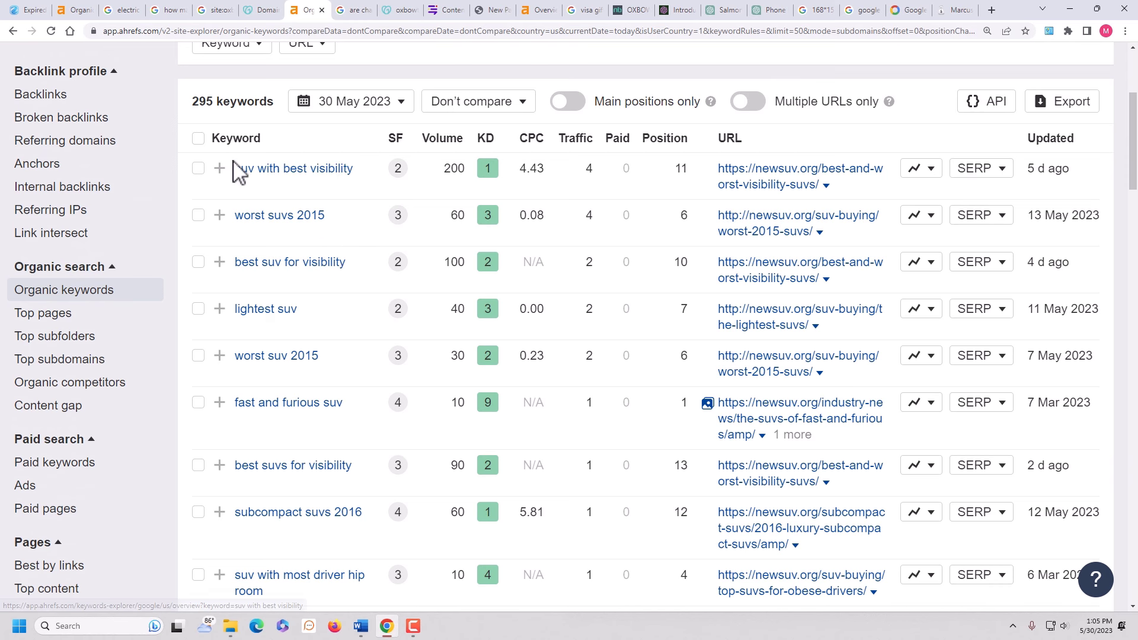
right_click(345, 177)
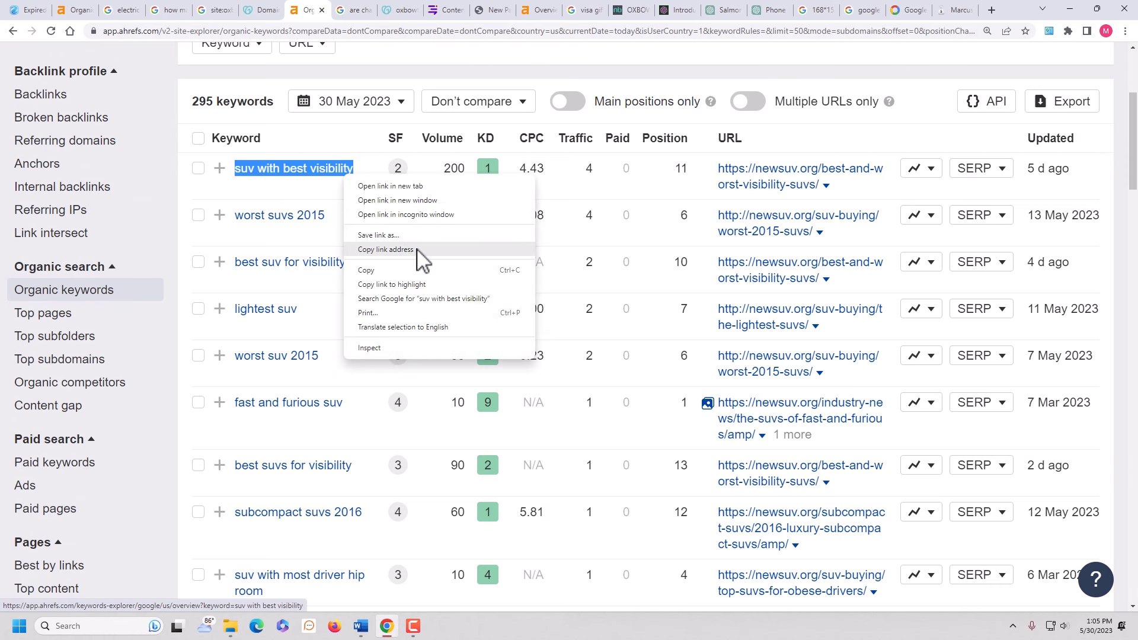
click(426, 297)
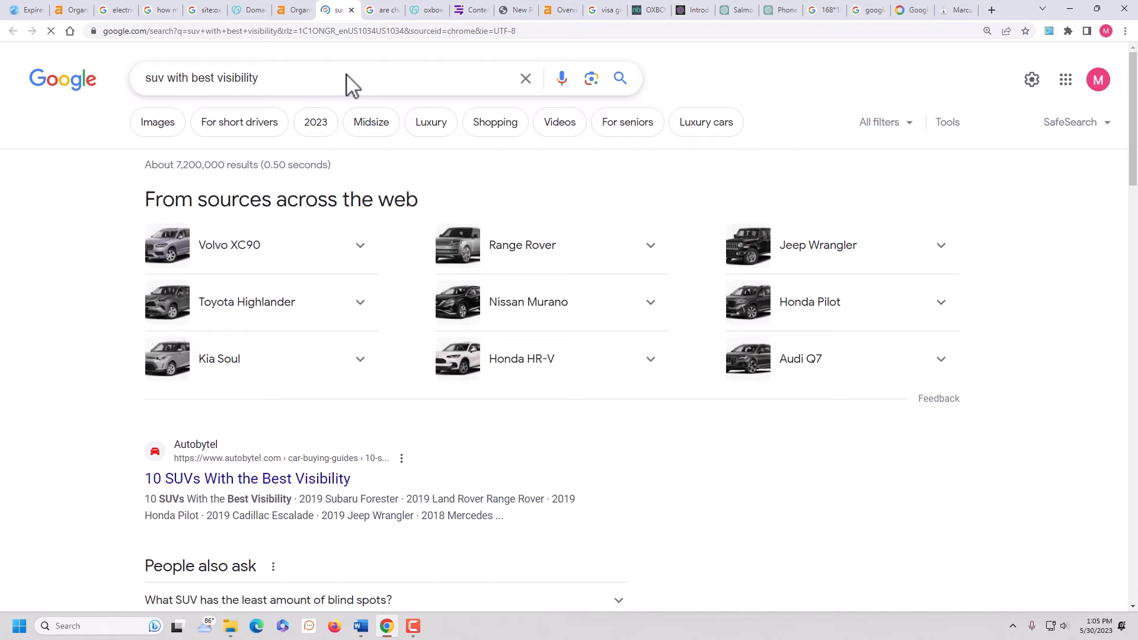
scroll(426, 350, down, 10)
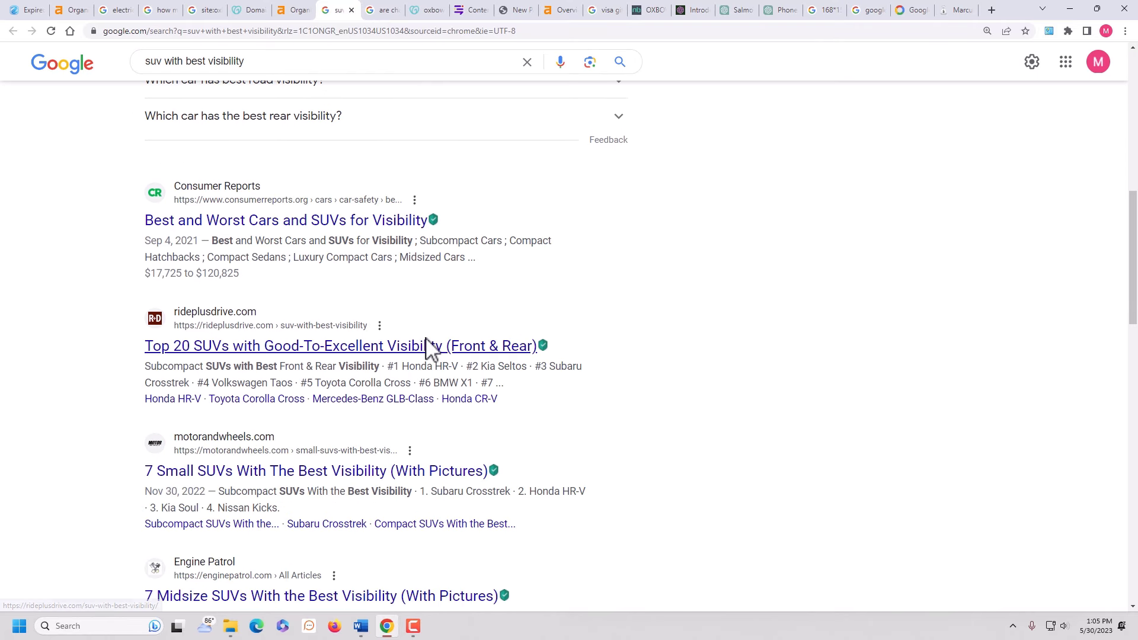
scroll(428, 349, down, 10)
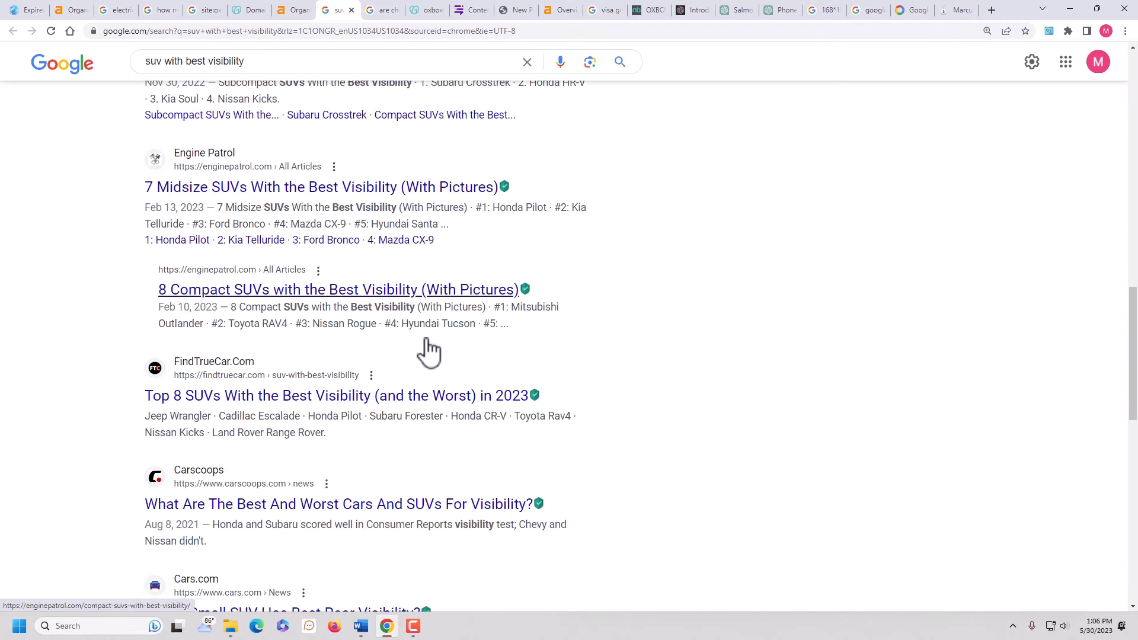
scroll(428, 352, down, 2)
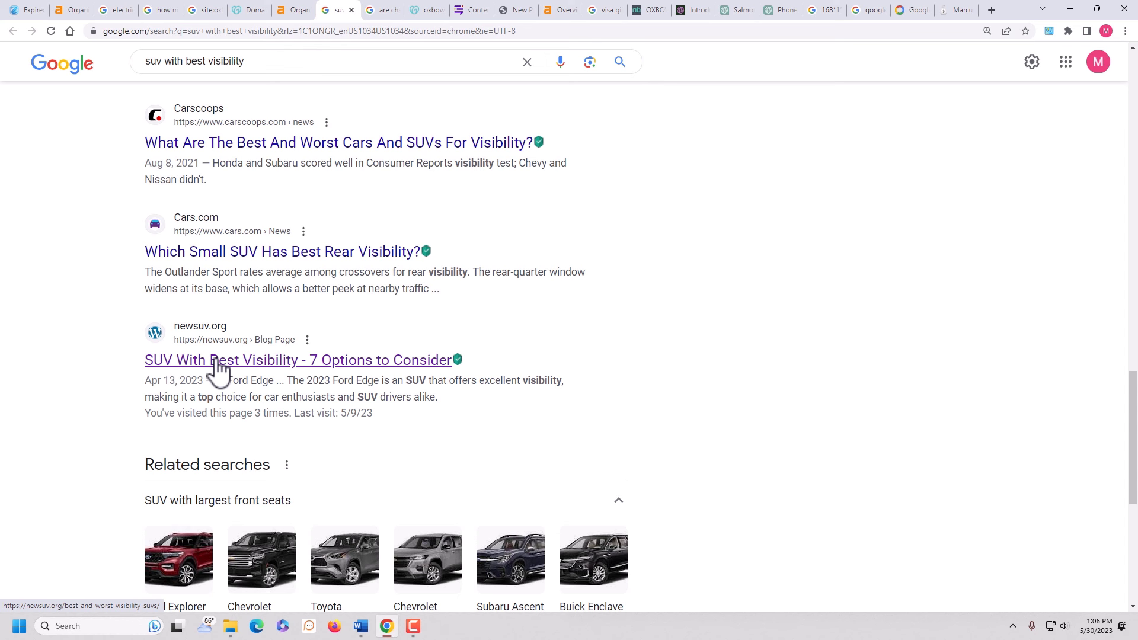